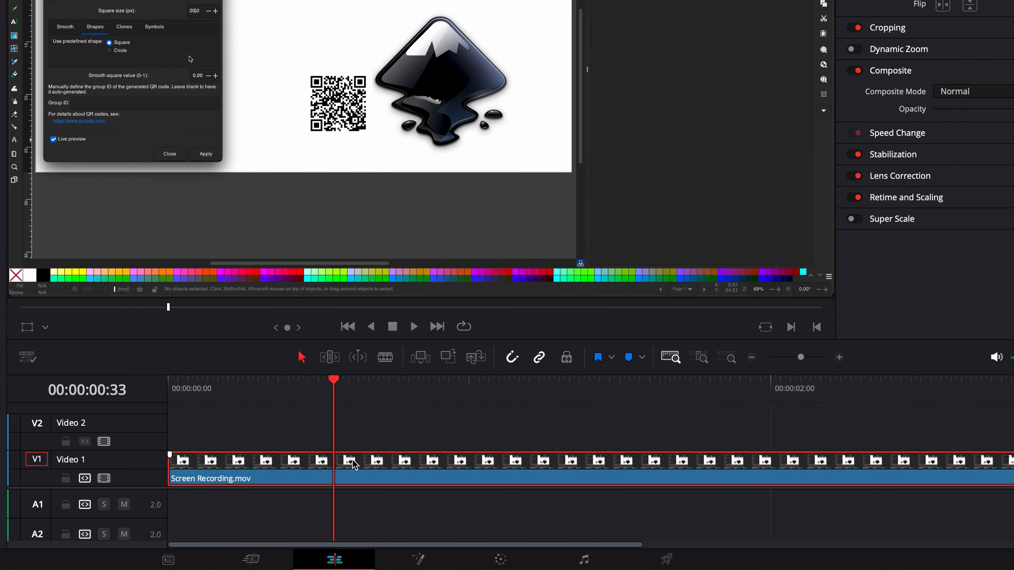
# Open the Screen Recording.mov clip from the timeline in Fusion
pyautogui.rightClick(355, 466)
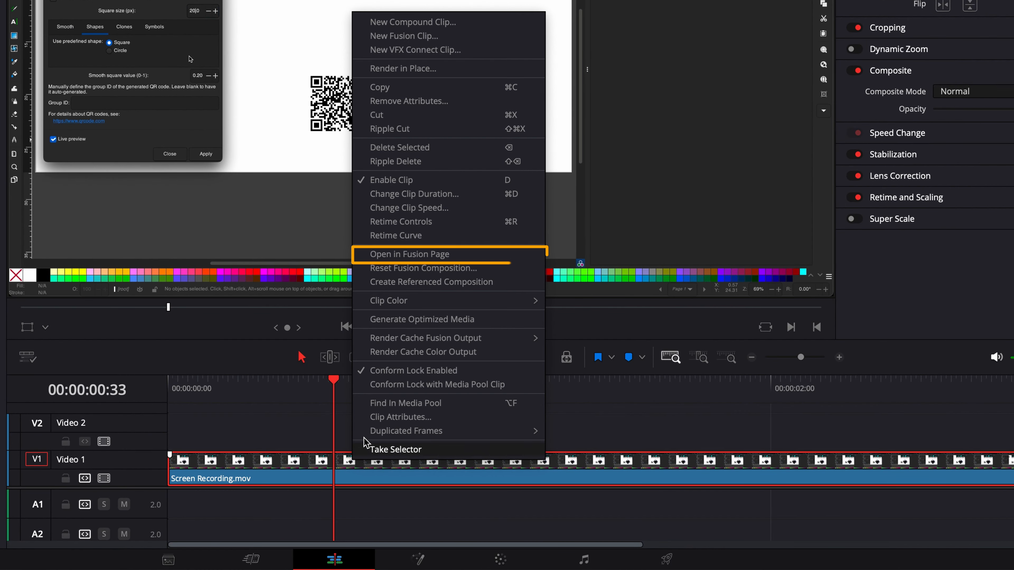
pyautogui.click(394, 255)
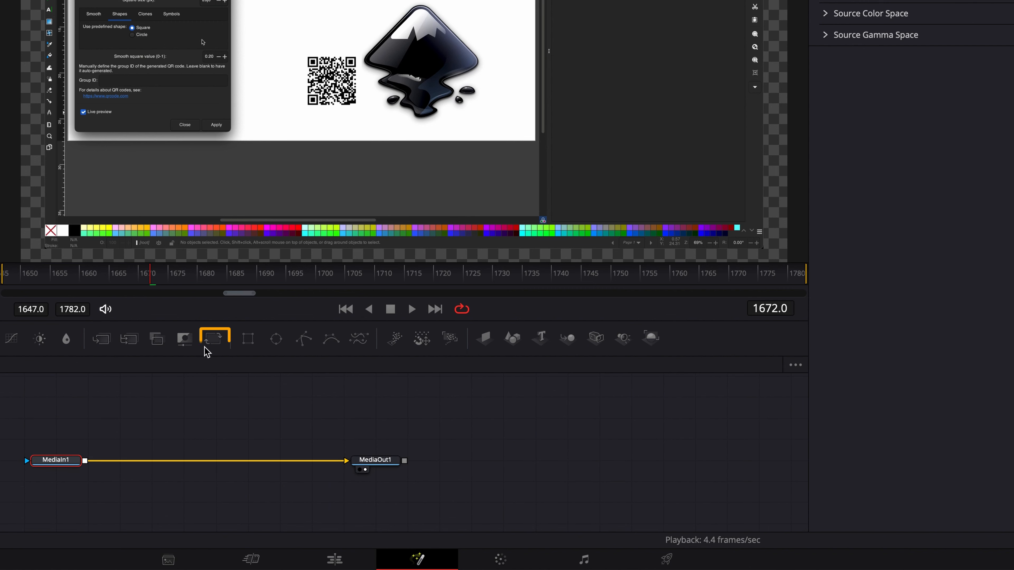
# Insert a Transform node between MediaIn1 and MediaOut1 and attach an Ellipse mask to it
pyautogui.click(213, 339)
pyautogui.moveTo(130, 466); pyautogui.dragTo(195, 465)
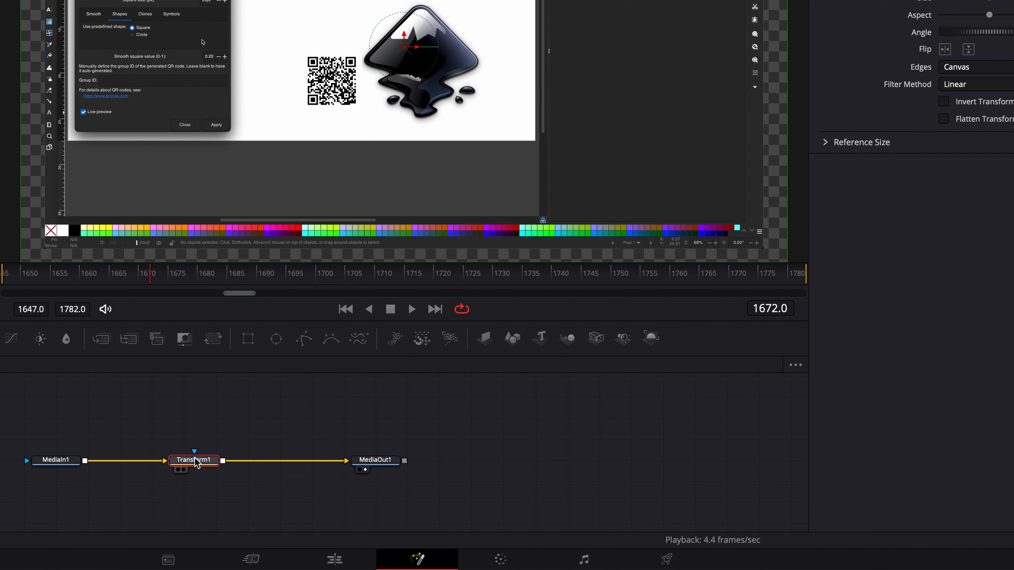
pyautogui.click(273, 342)
pyautogui.moveTo(199, 444); pyautogui.dragTo(197, 426)
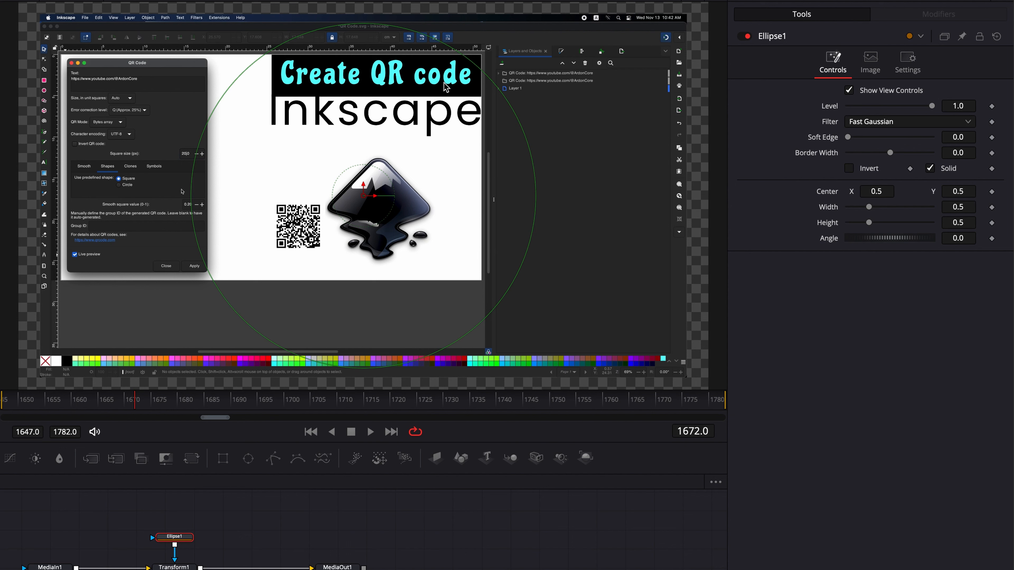
# Set the ellipse mask's width and height to 0.2 and centre it over the QR code, at about X 0.405, Y 0.422
pyautogui.click(969, 206)
pyautogui.write('0.2')
pyautogui.press('Tab')
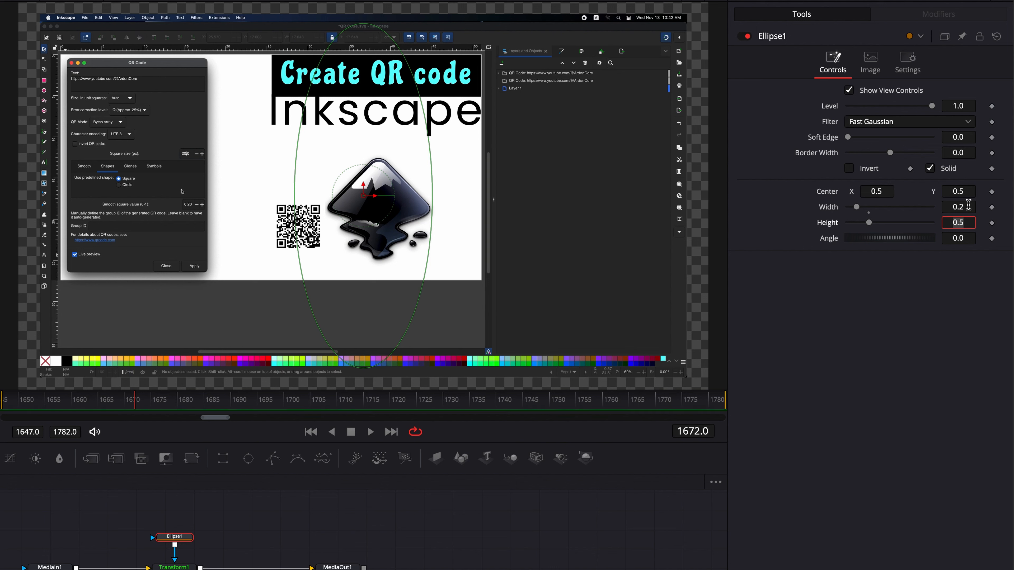
pyautogui.write('0.2')
pyautogui.press('Tab')
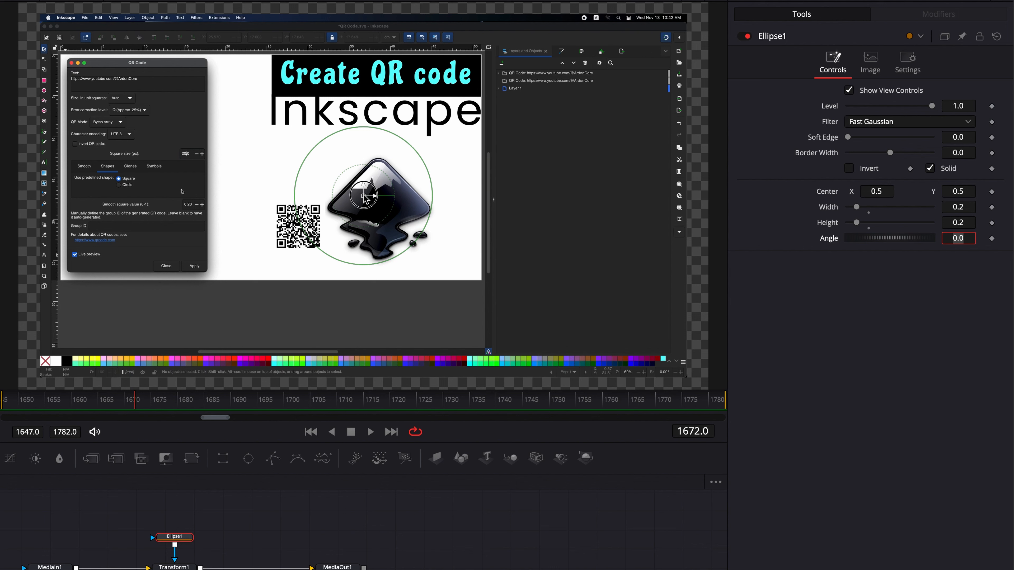
pyautogui.moveTo(364, 196); pyautogui.dragTo(300, 227)
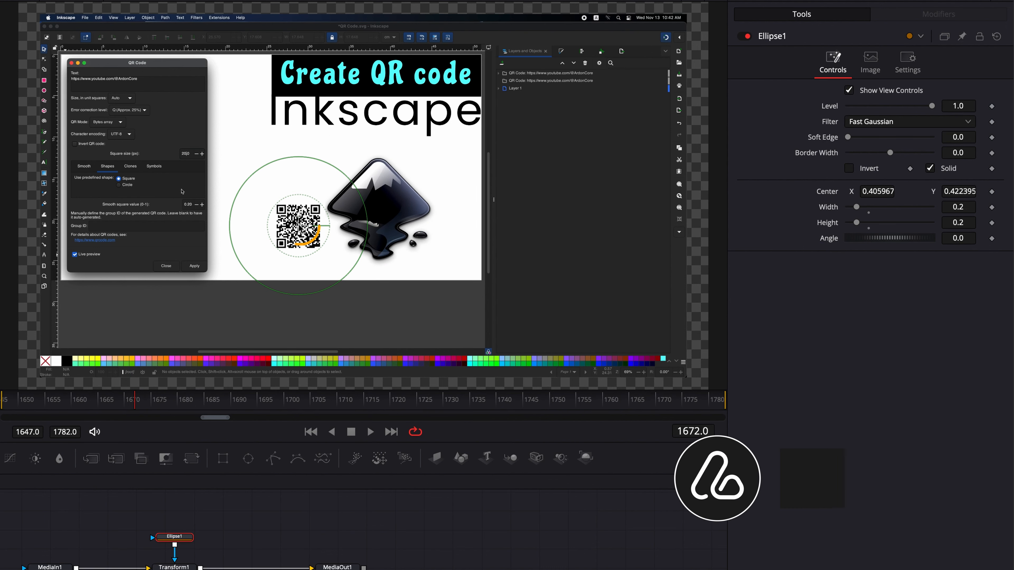
pyautogui.moveTo(300, 226); pyautogui.dragTo(299, 227)
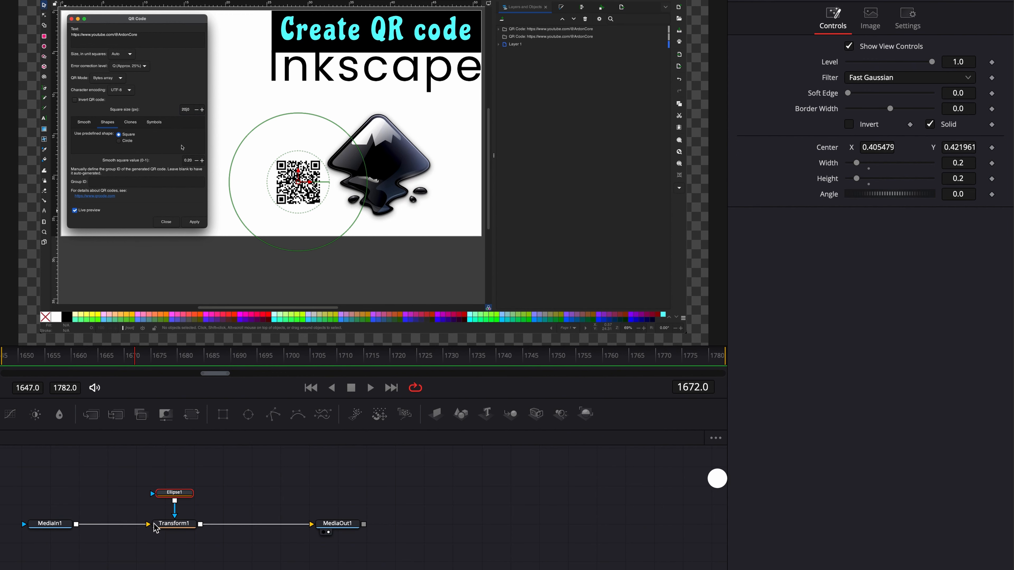
# Move the Transform node's pivot onto the QR code, at about X 0.407, Y 0.421
pyautogui.click(168, 527)
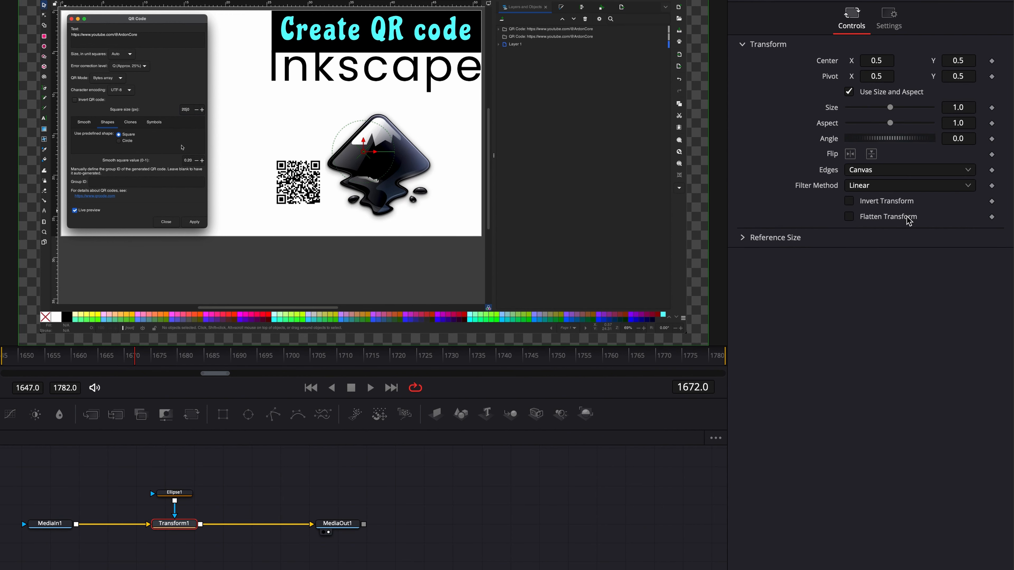
pyautogui.click(964, 77)
pyautogui.press('Down')
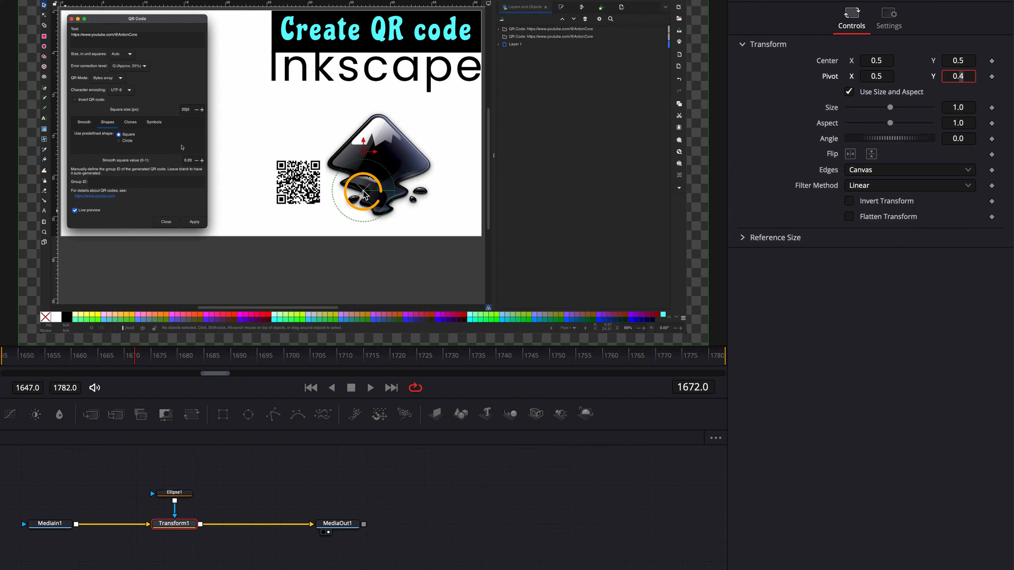
pyautogui.moveTo(365, 194); pyautogui.dragTo(300, 185)
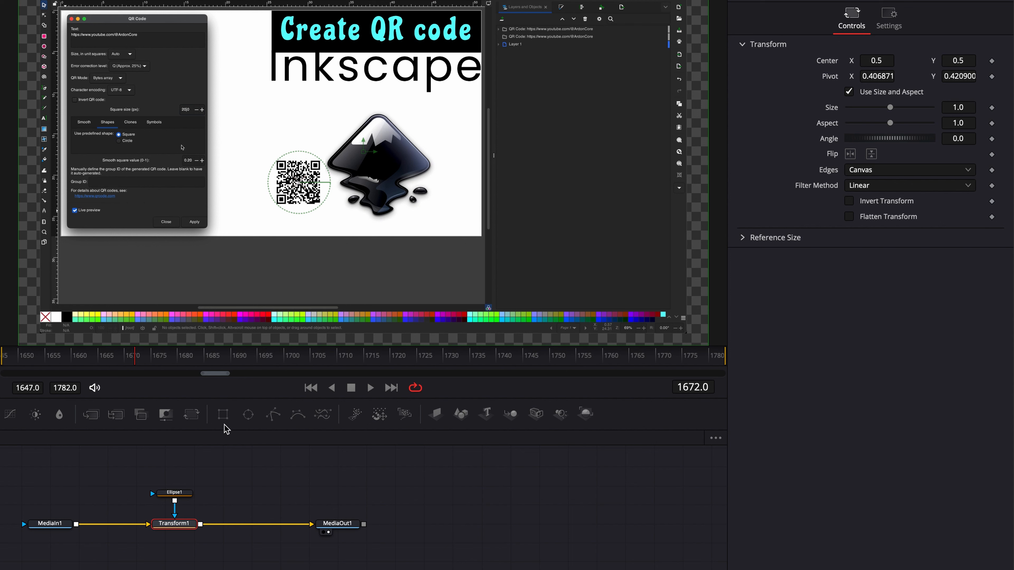
# Copy the ellipse mask's centre coordinates into the Transform node's pivot, X 0.405479 and Y 0.421961
pyautogui.click(178, 493)
pyautogui.click(879, 148)
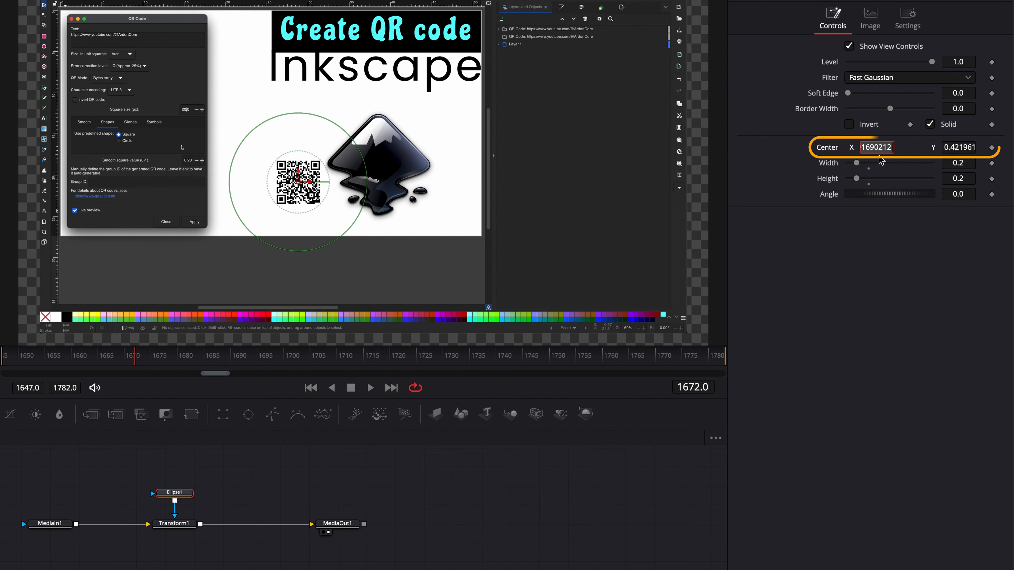
pyautogui.click(188, 527)
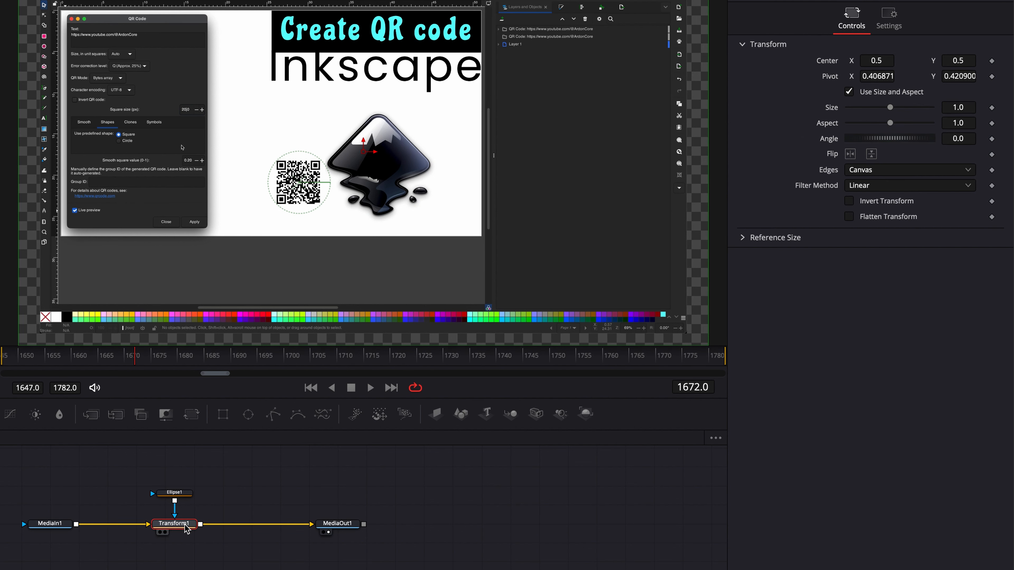
pyautogui.click(876, 75)
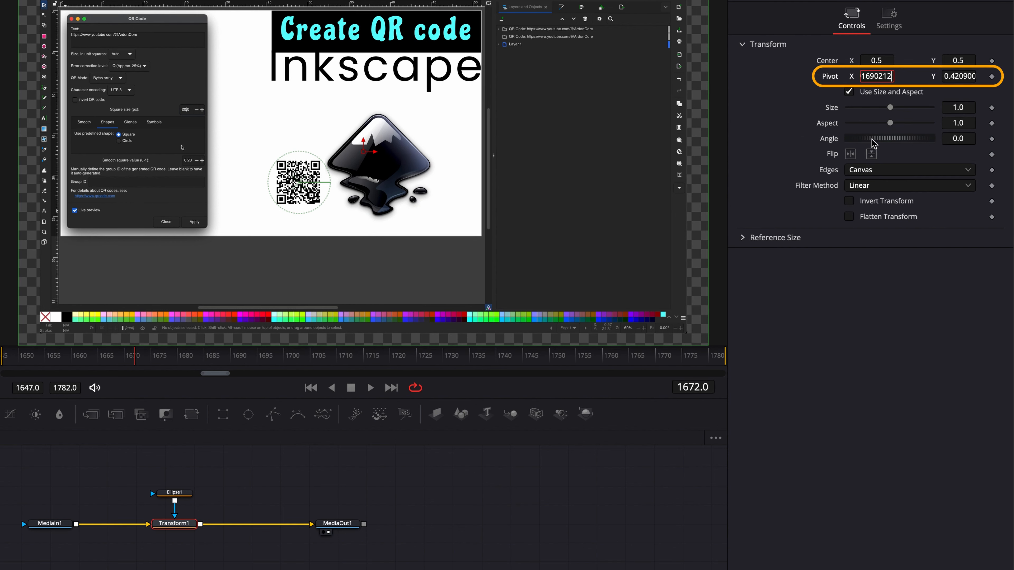
pyautogui.press('Tab')
pyautogui.click(178, 493)
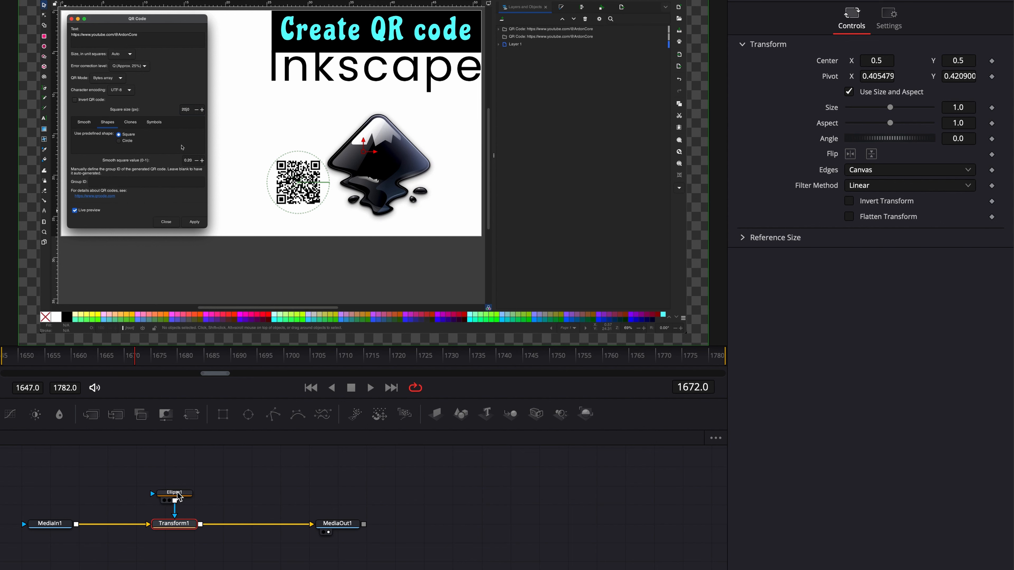
pyautogui.doubleClick(968, 147)
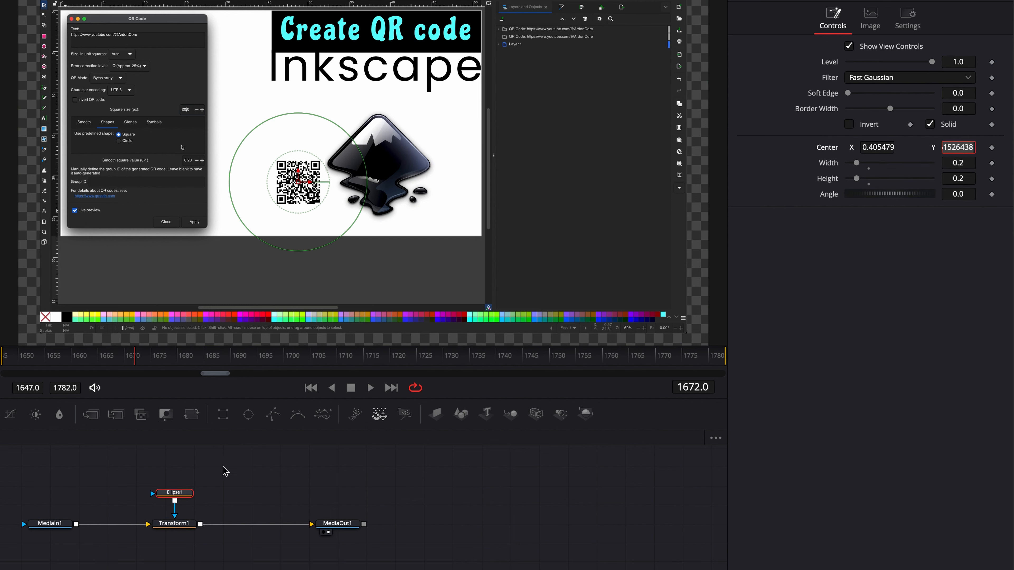
pyautogui.click(173, 523)
pyautogui.doubleClick(958, 78)
pyautogui.write('0.421961')
pyautogui.press('Tab')
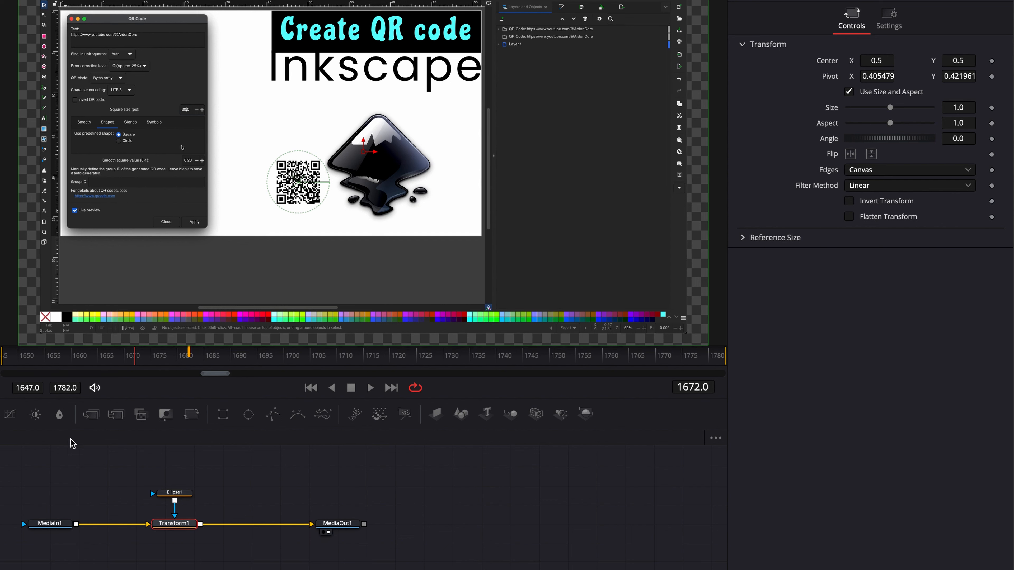
# Keyframe the Transform node's size at 1.0 on frame 1650 and increase it to 2.1 on frame 1670
pyautogui.click(19, 360)
pyautogui.click(992, 108)
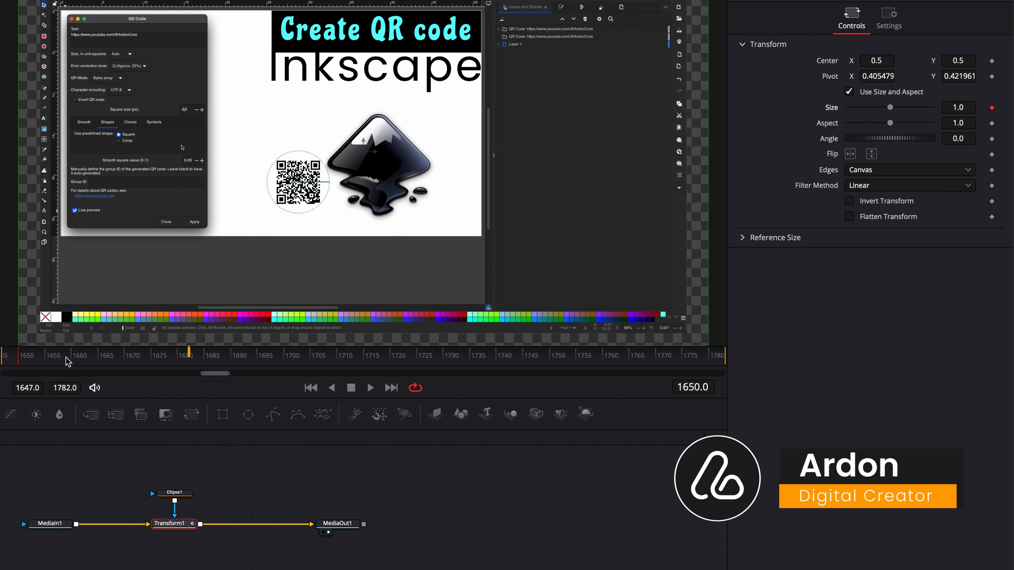
pyautogui.click(127, 358)
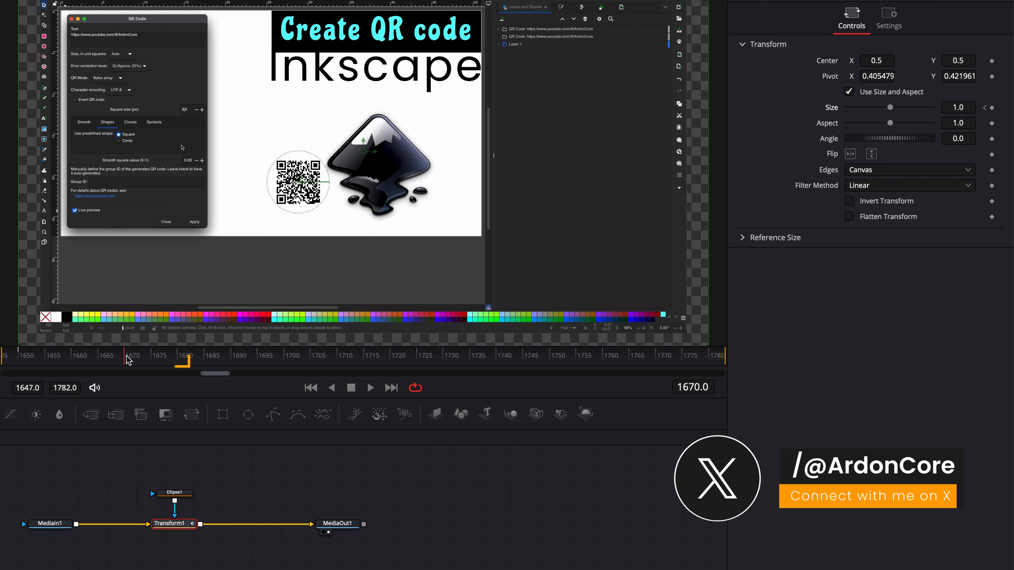
pyautogui.click(958, 108)
pyautogui.write('1.1')
pyautogui.press('Return')
pyautogui.click(970, 107)
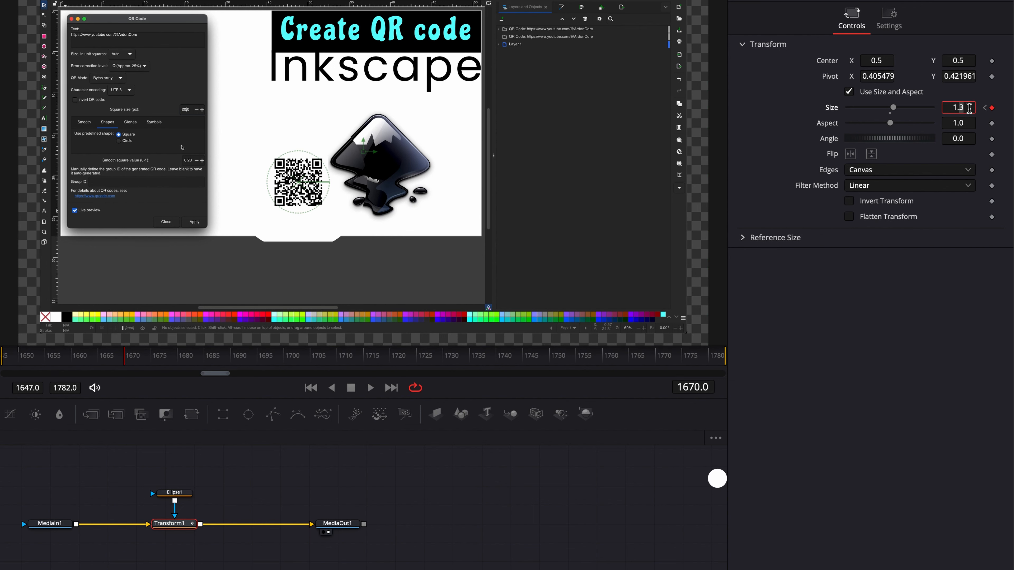
pyautogui.write('1.5')
pyautogui.press('Return')
pyautogui.press('Up')
pyautogui.press('Up')
pyautogui.press('Up')
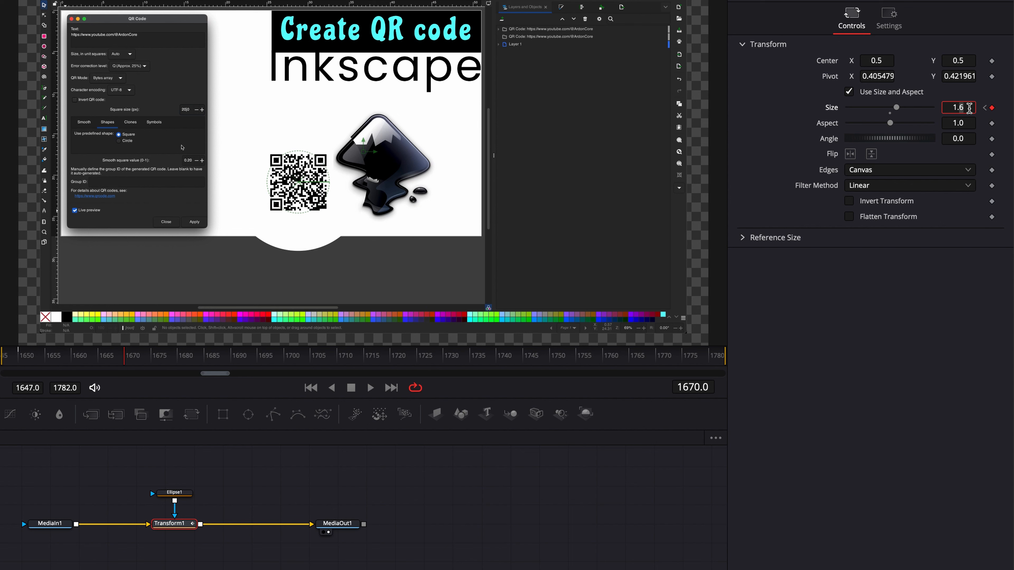
pyautogui.press('Up')
pyautogui.press('Up')
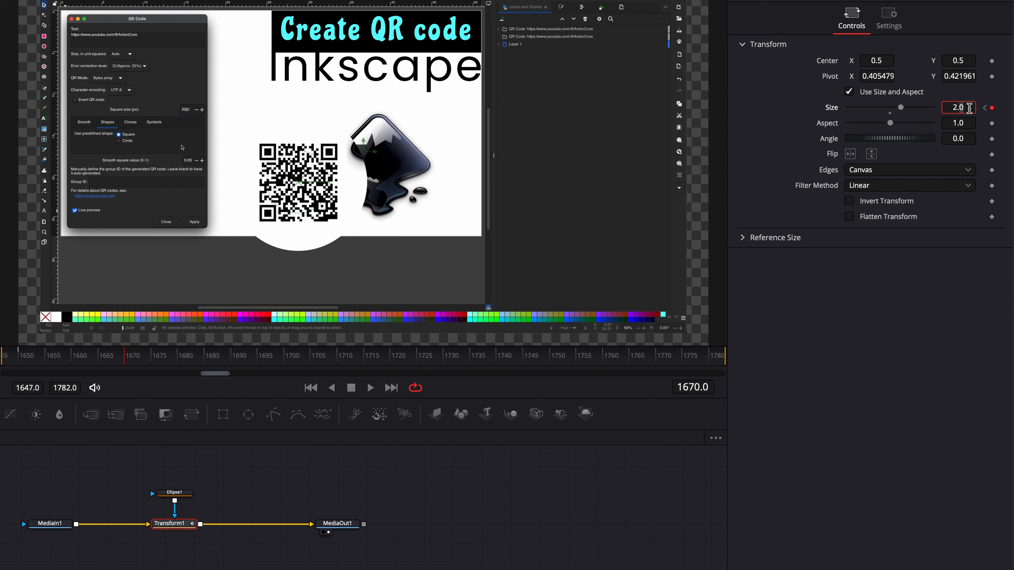
pyautogui.press('Up')
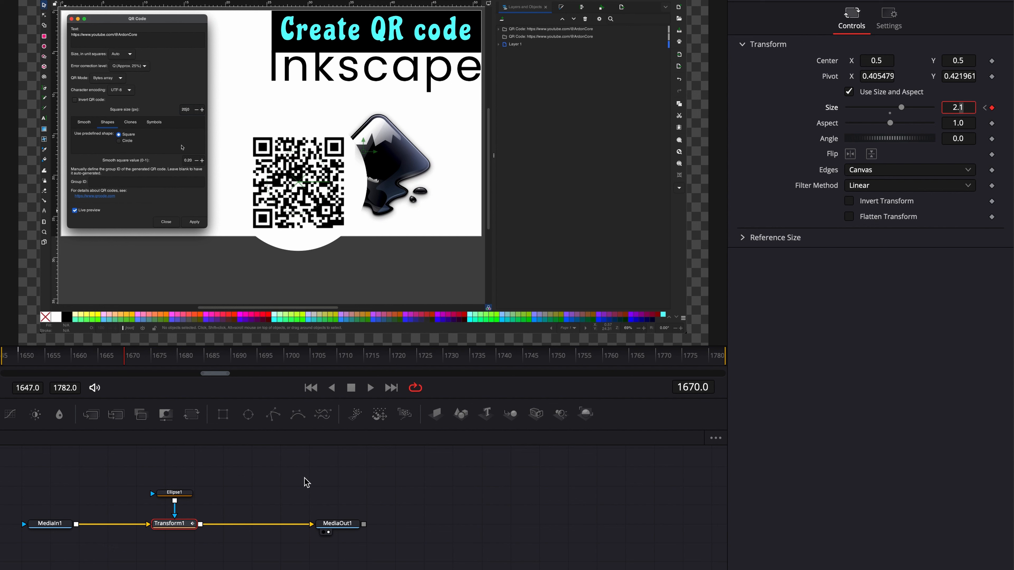
# Keyframe the Transform's size at 2.1 on frame 1720 and set it back to 1.0 on frame 1740
pyautogui.click(337, 356)
pyautogui.moveTo(337, 359); pyautogui.dragTo(390, 361)
pyautogui.click(992, 108)
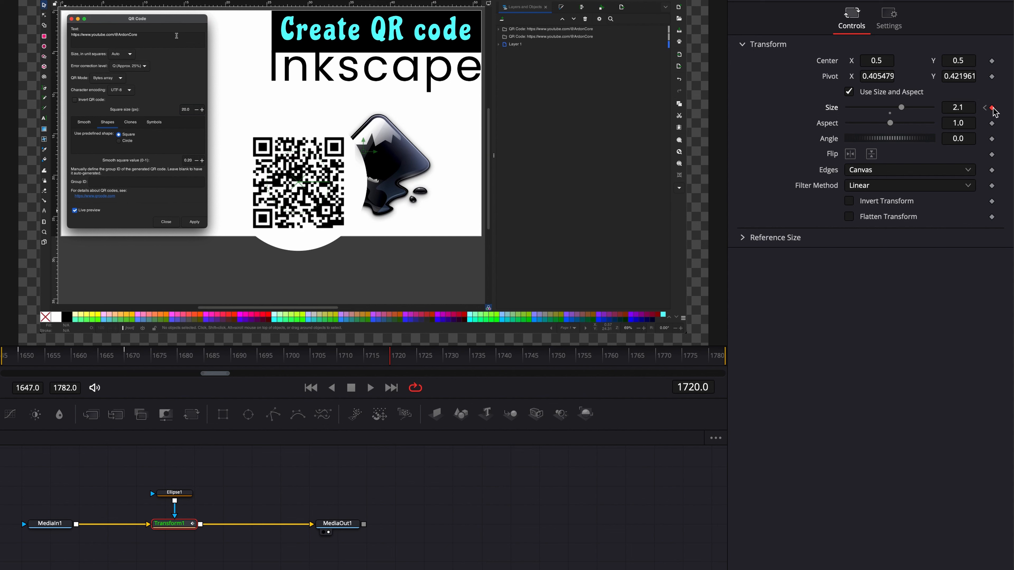
pyautogui.click(499, 356)
pyautogui.click(959, 108)
pyautogui.write('1')
pyautogui.press('Tab')
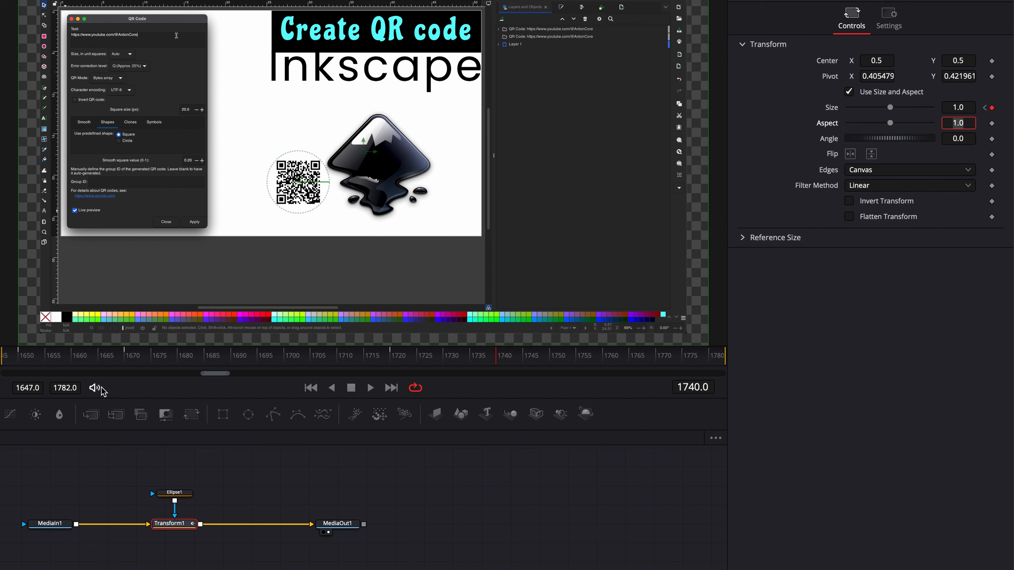
# Play the composition from about frame 1650 to check the zoom animation
pyautogui.click(15, 357)
pyautogui.press('space')
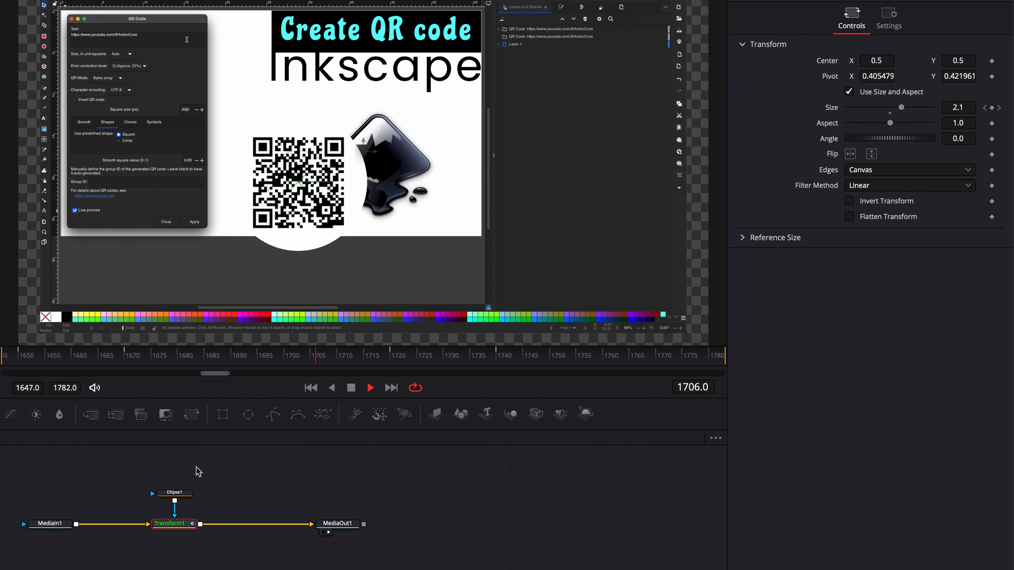
pyautogui.press('space')
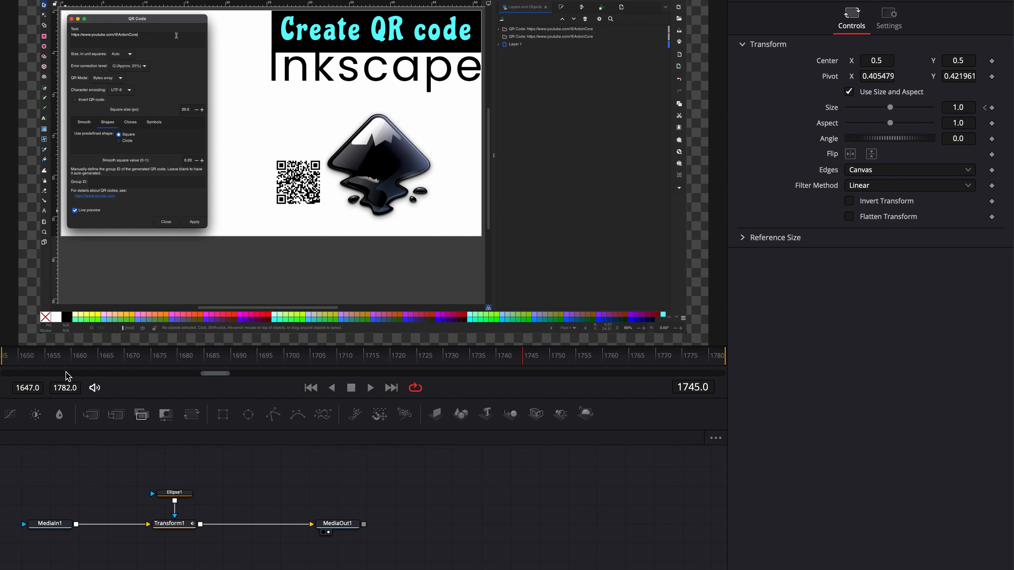
# Enable motion blur on the Transform node and play back the zoom from about frame 1652
pyautogui.click(37, 357)
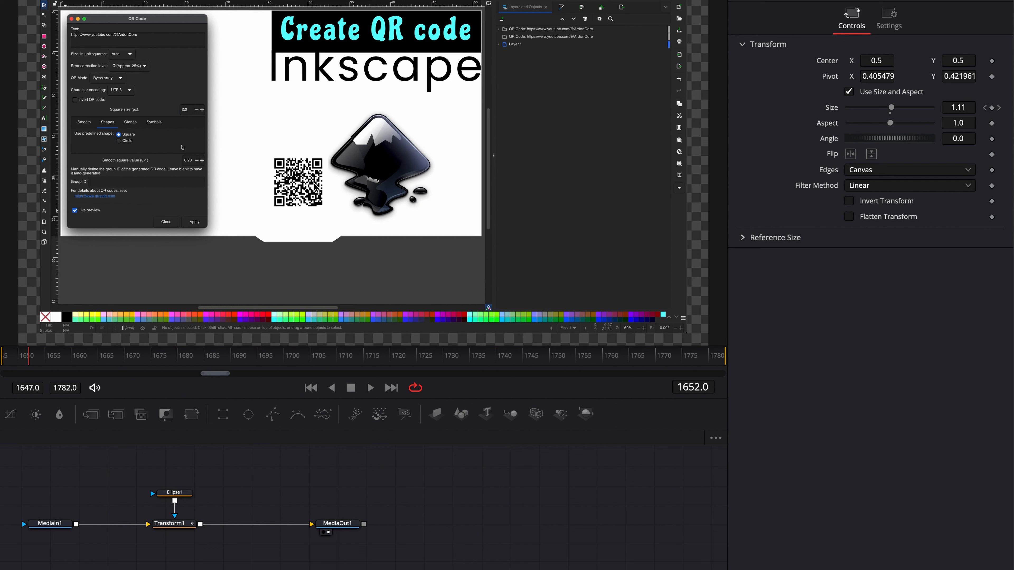
pyautogui.click(168, 523)
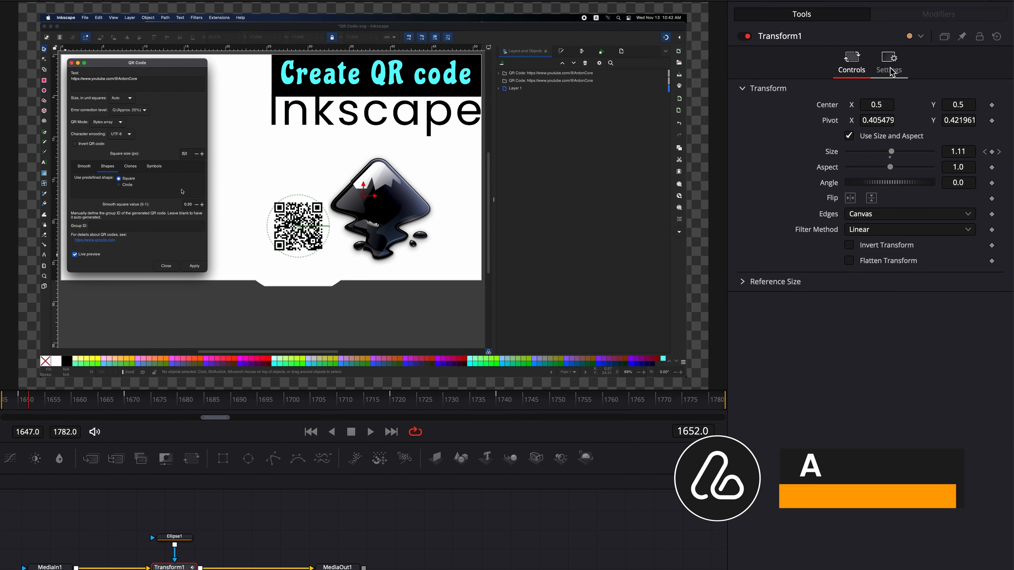
pyautogui.click(890, 70)
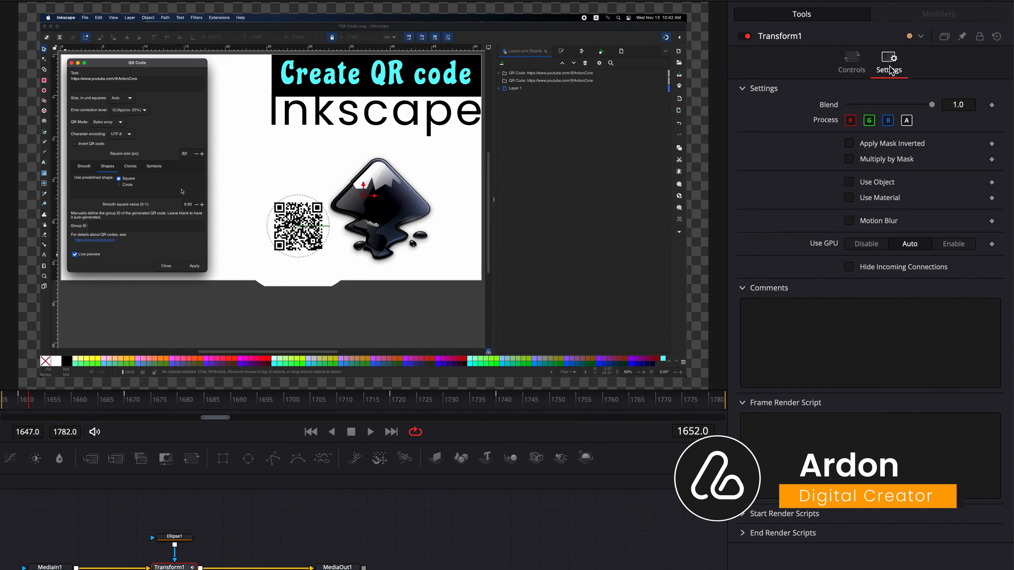
pyautogui.click(850, 222)
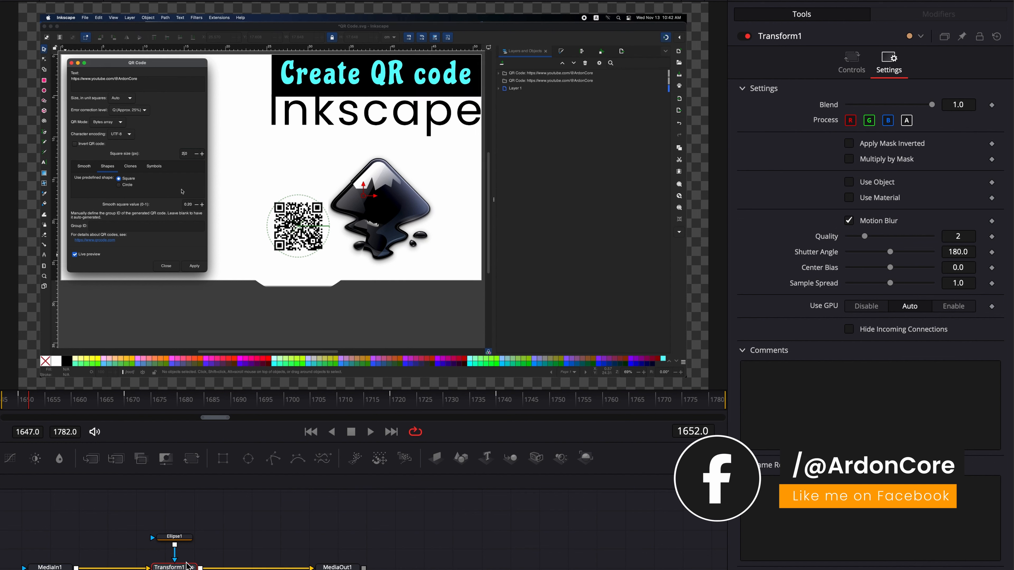
pyautogui.press('space')
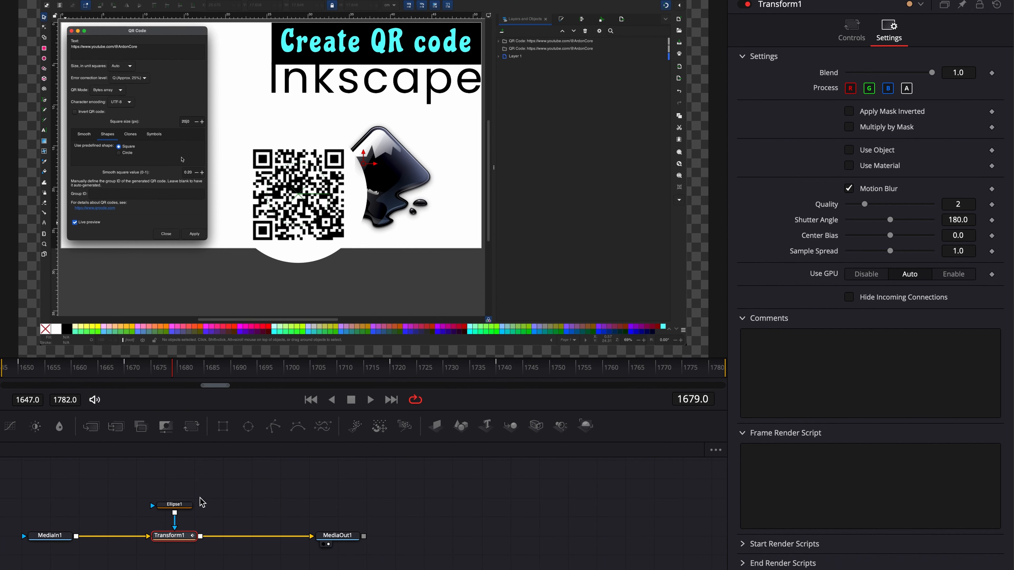
# Move the ellipse mask off the QR code onto the lower corner of the recorded QR Code dialog, at about X 0.254, Y 0.319
pyautogui.click(184, 535)
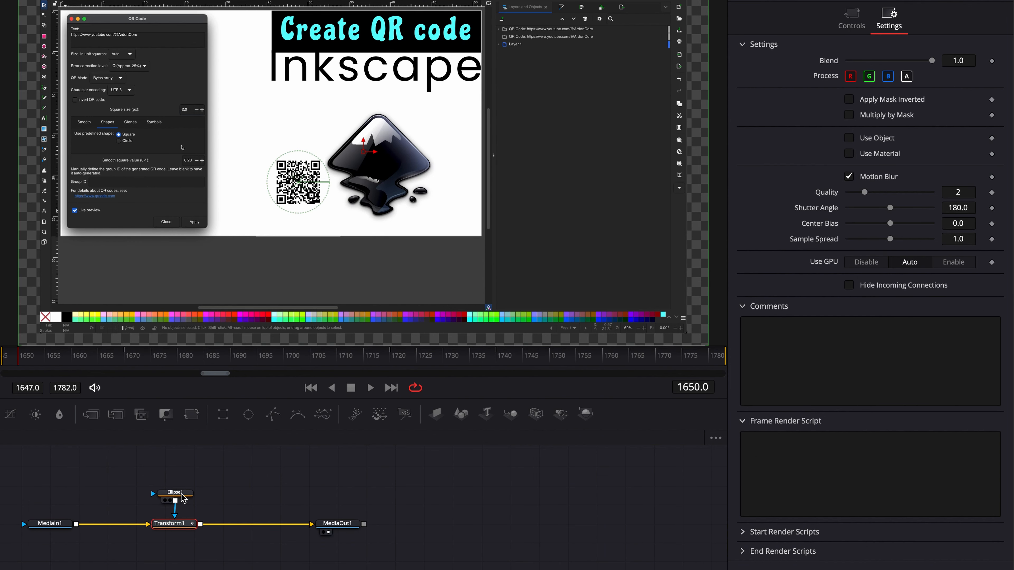
pyautogui.click(184, 497)
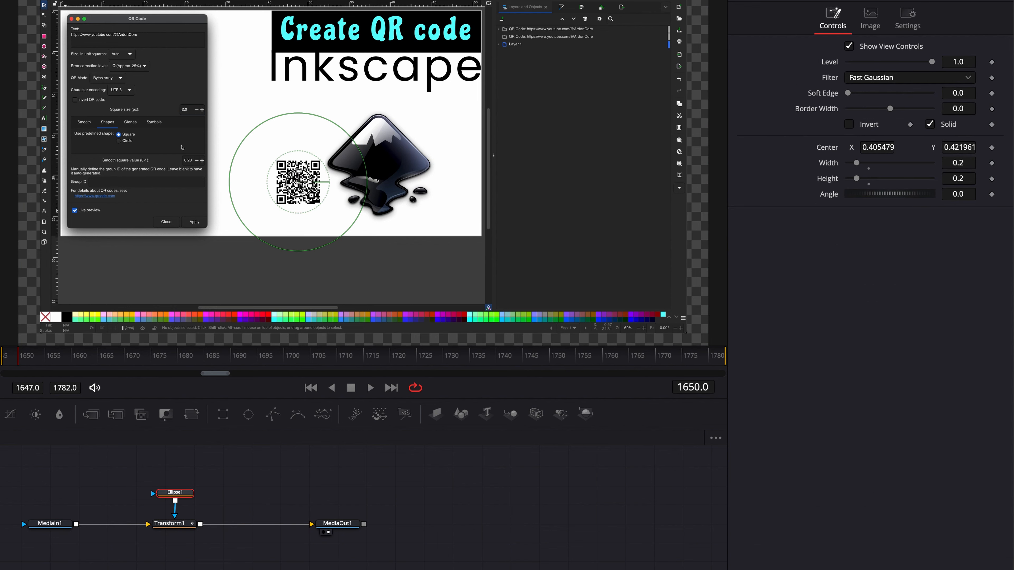
pyautogui.moveTo(300, 184); pyautogui.dragTo(195, 224)
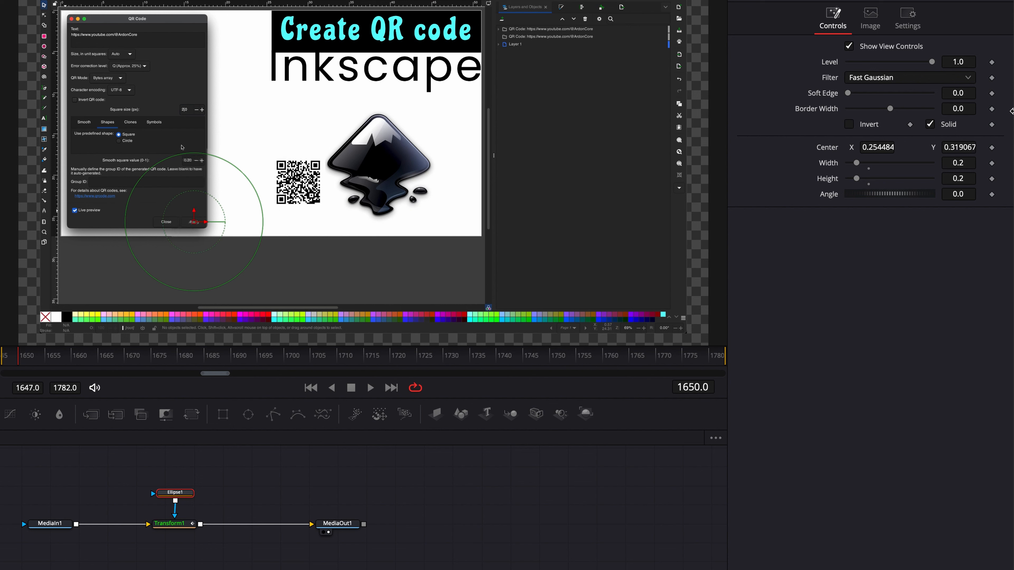
# Copy the ellipse mask's center X value, 0.254484, into the Transform1 node's pivot X
pyautogui.click(883, 147)
pyautogui.doubleClick(884, 143)
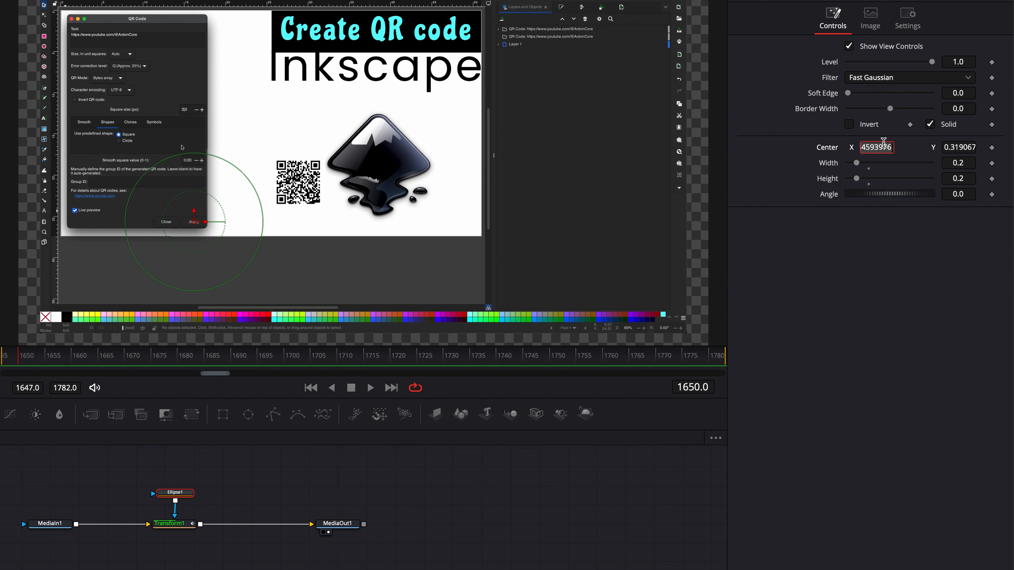
pyautogui.click(172, 523)
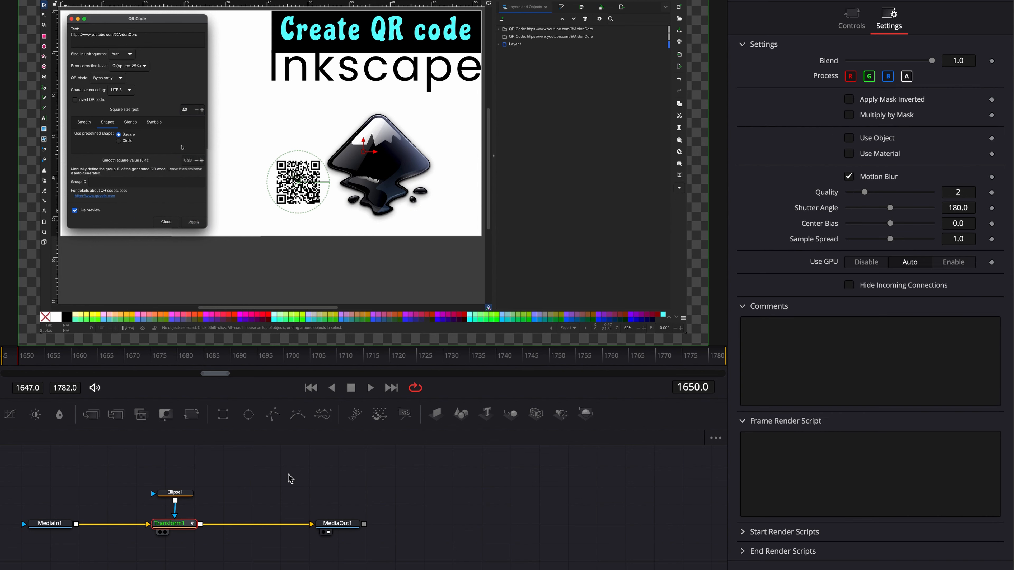
pyautogui.click(854, 27)
pyautogui.doubleClick(865, 79)
pyautogui.write('0.254484')
pyautogui.press('Tab')
# Copy the ellipse mask's center Y value, 0.319067, into the Transform1 node's pivot Y
pyautogui.click(174, 493)
pyautogui.doubleClick(959, 147)
pyautogui.hotkey('ctrl', 'v')
pyautogui.click(172, 525)
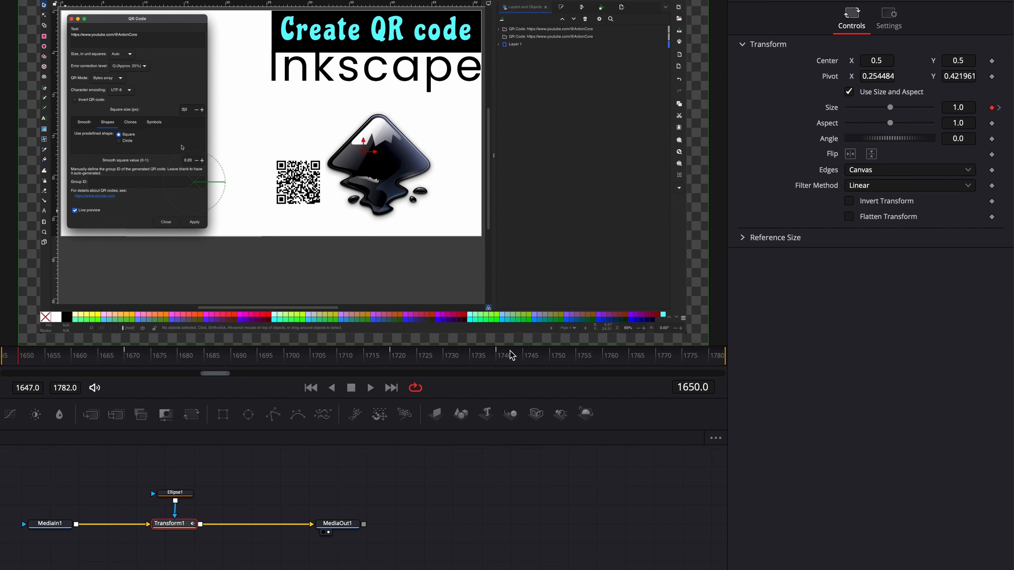
pyautogui.doubleClick(957, 76)
pyautogui.hotkey('ctrl', 'v')
pyautogui.press('Tab')
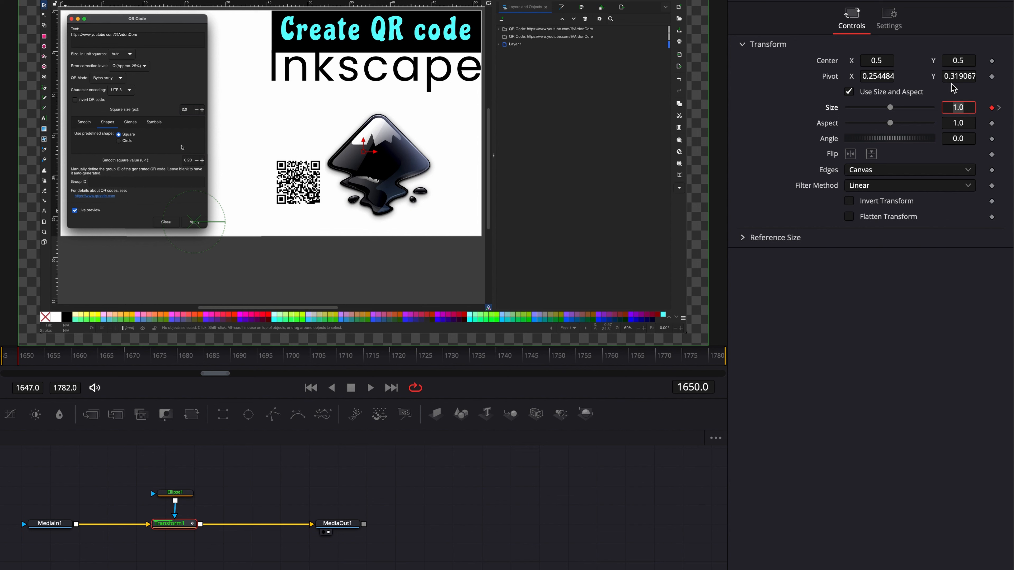
# Raise the Transform1 node's size keyframe on frame 1670 to 3.1
pyautogui.click(127, 358)
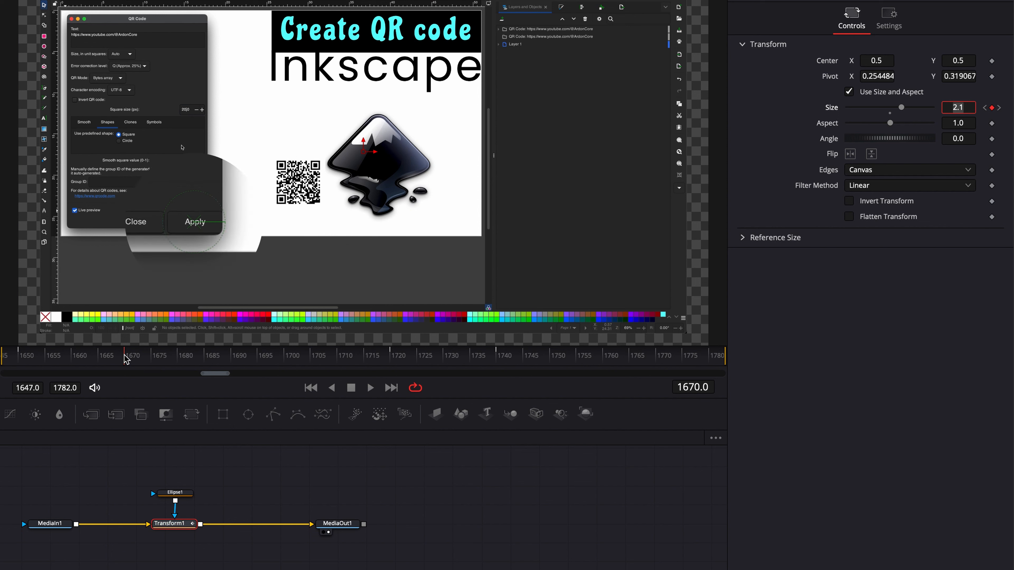
pyautogui.doubleClick(966, 108)
pyautogui.press('Up')
pyautogui.scroll(6, 965, 108)
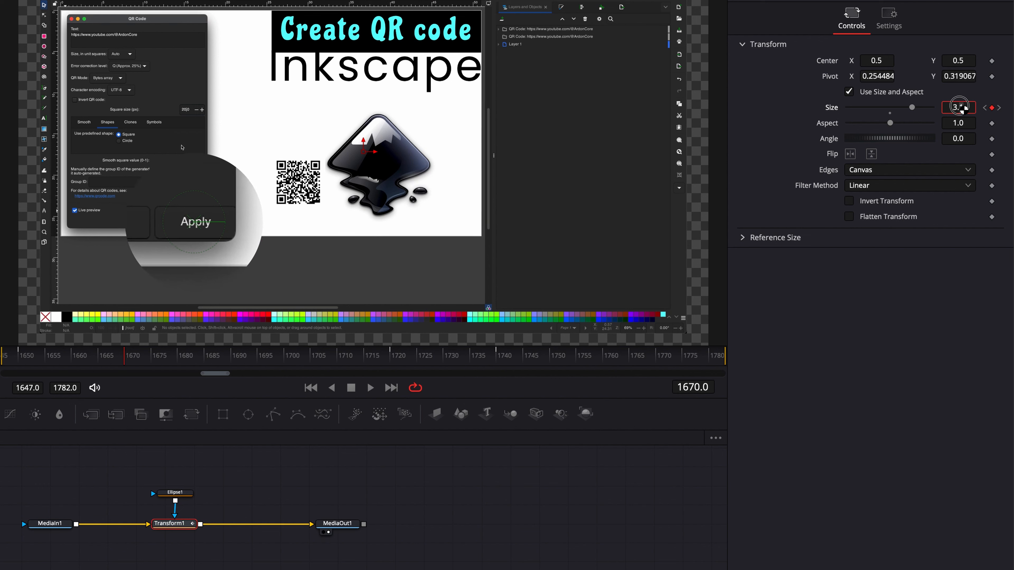
# Set the Transform1 node's size keyframe on frame 1720 to 3.1 and deselect the node
pyautogui.click(1000, 107)
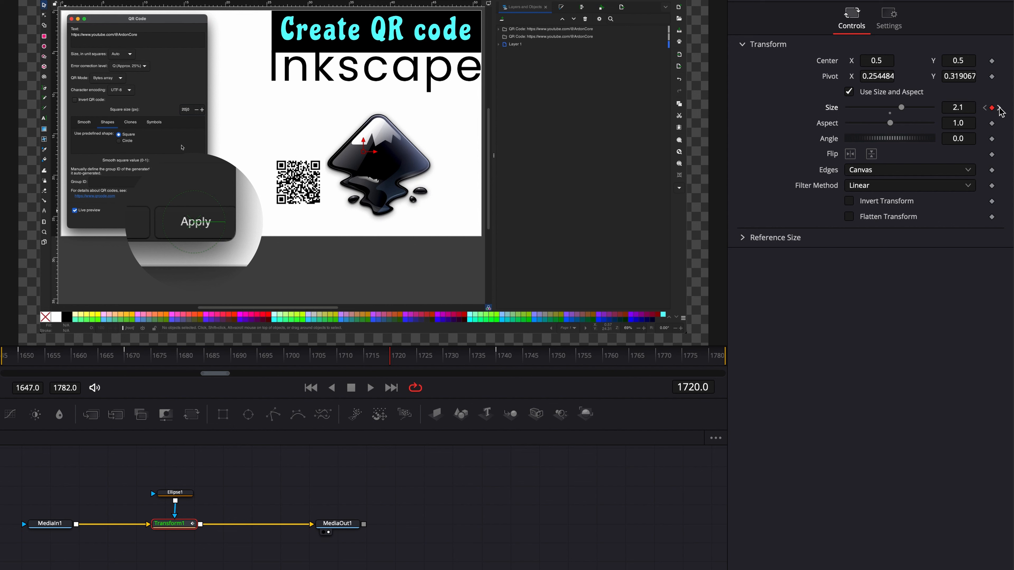
pyautogui.doubleClick(958, 108)
pyautogui.write('3.1')
pyautogui.press('Tab')
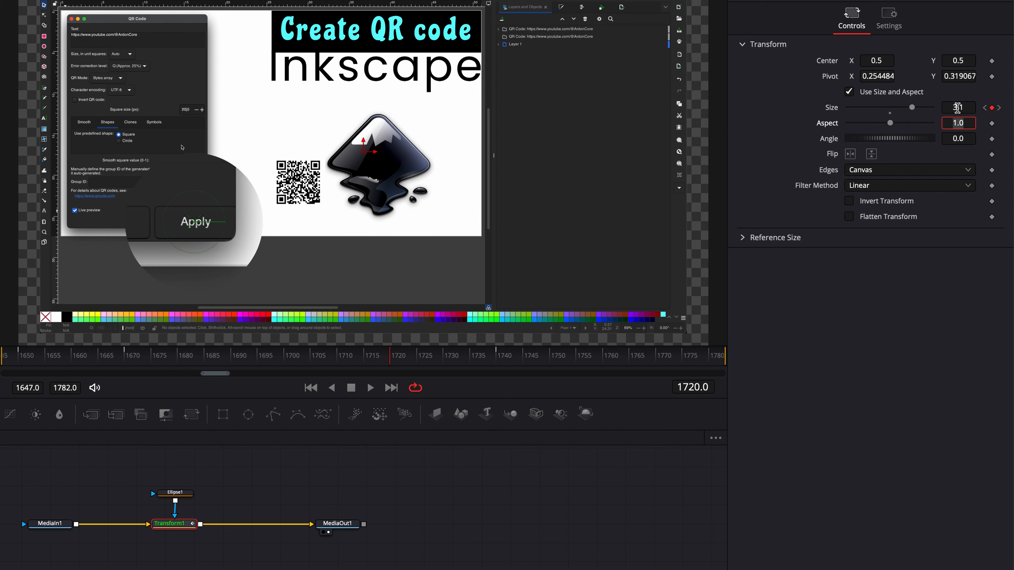
pyautogui.click(241, 487)
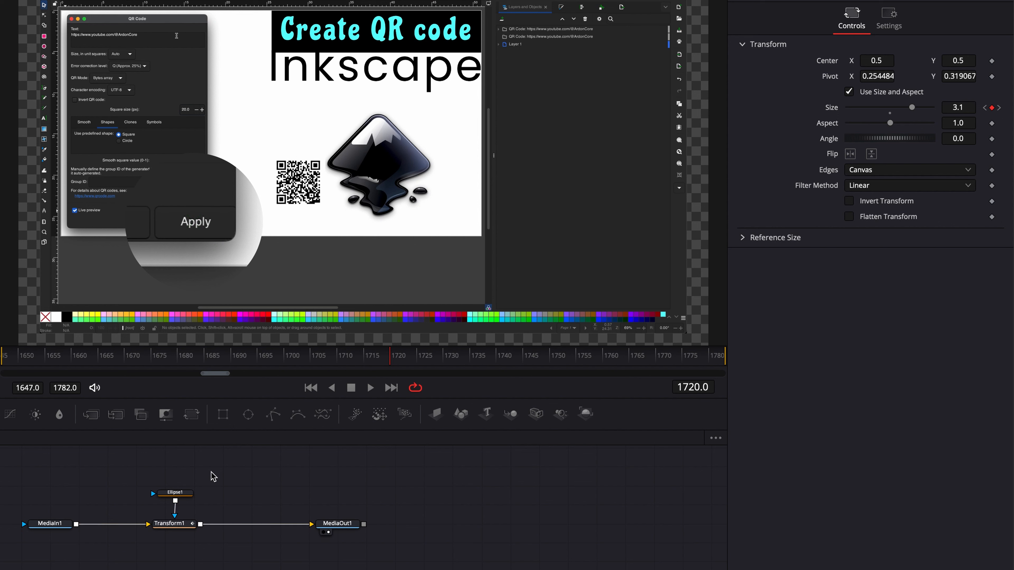
# Scrub through the start of the zoom between frames 1650 and 1660, and play back the whole magnifying animation
pyautogui.moveTo(20, 366); pyautogui.dragTo(24, 360)
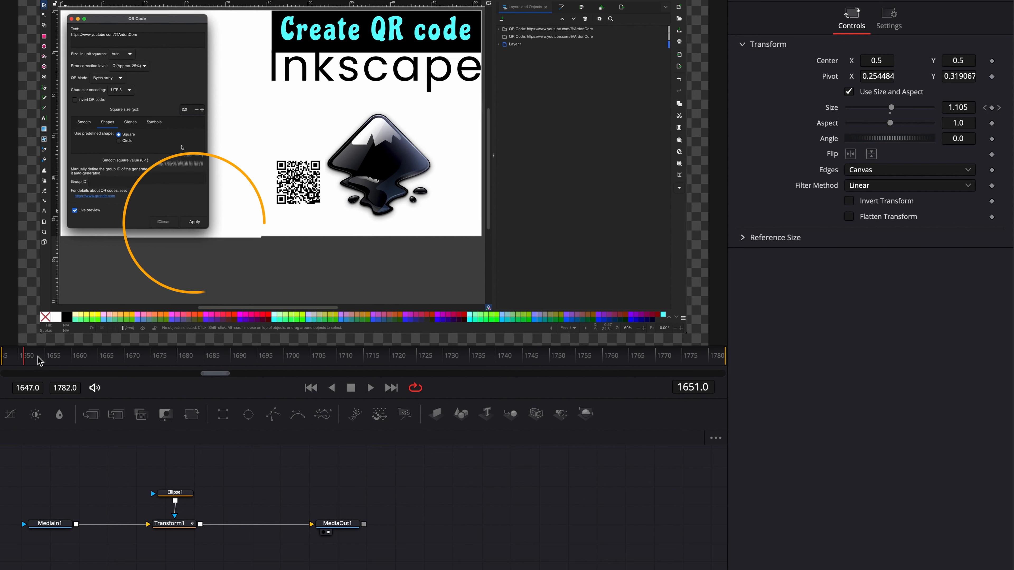
pyautogui.click(74, 358)
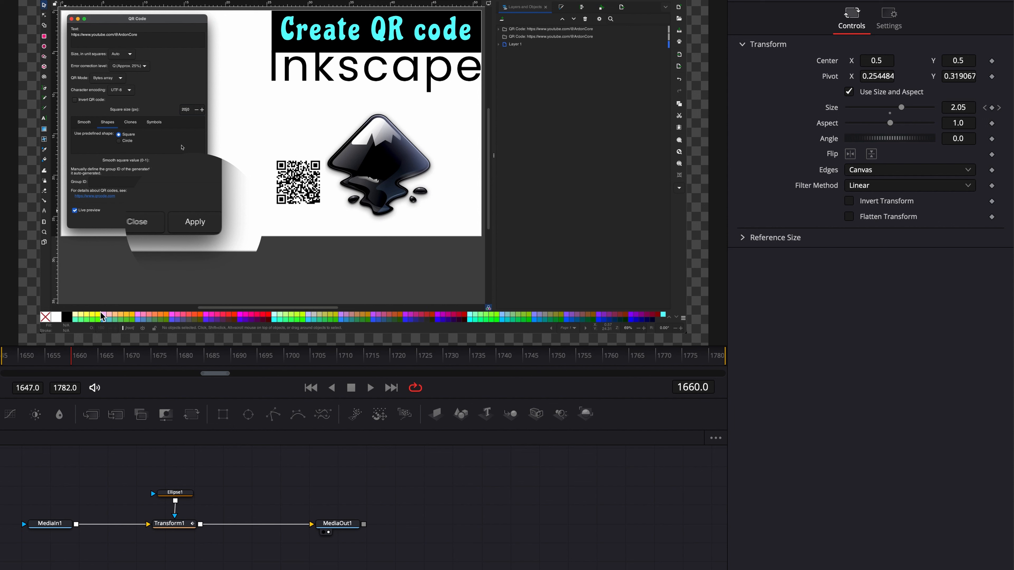
pyautogui.click(7, 359)
pyautogui.press('space')
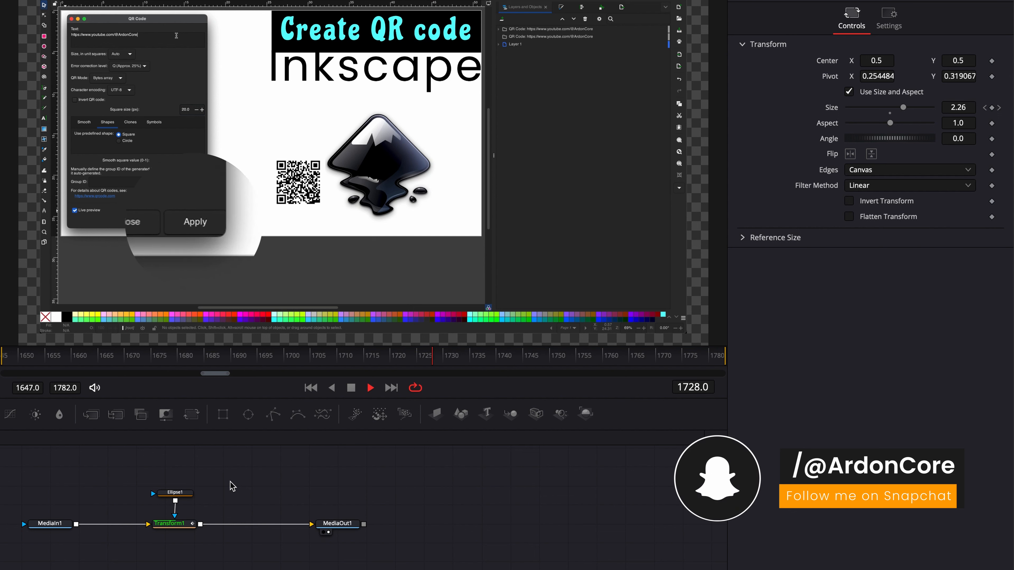
pyautogui.press('space')
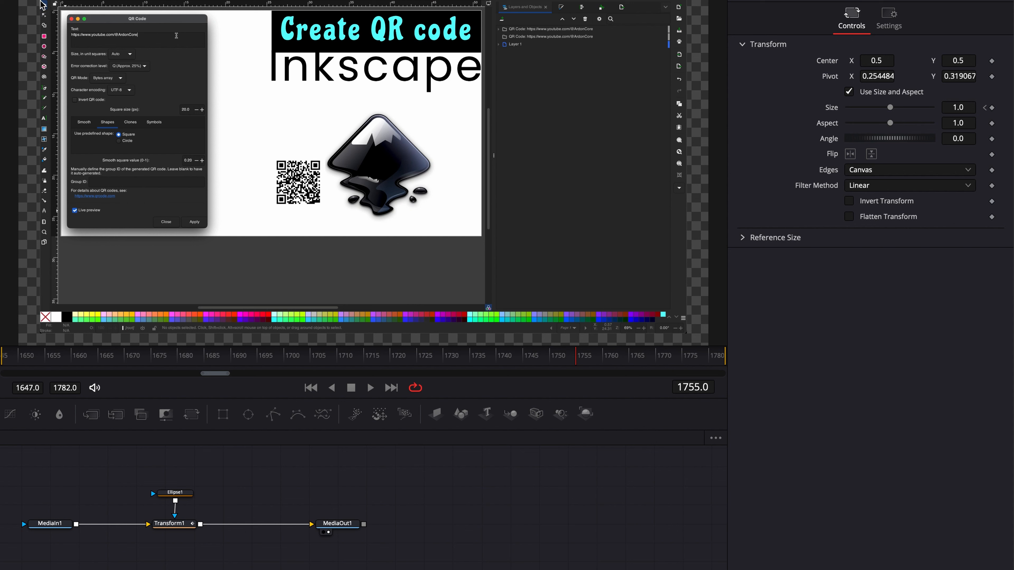
# Insert a second Transform node directly after MediaIn1 and set its size to 1.067
pyautogui.click(50, 524)
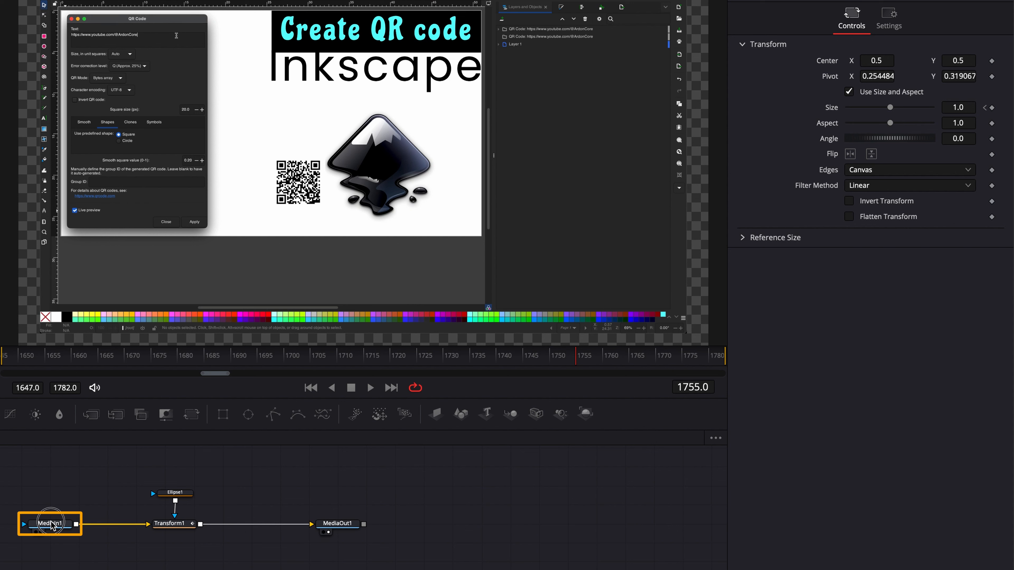
pyautogui.click(191, 416)
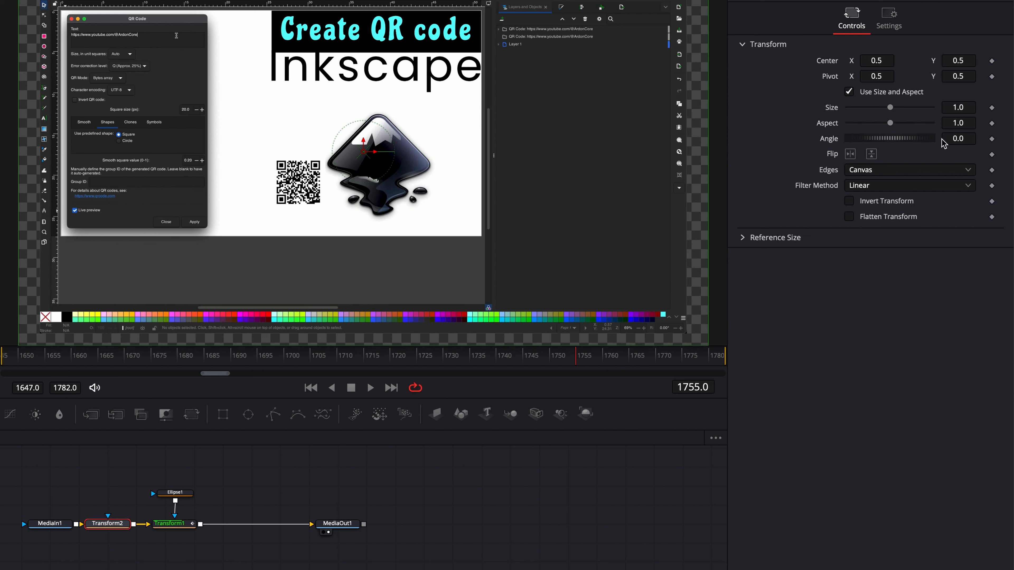
pyautogui.click(969, 108)
pyautogui.write('1.067')
pyautogui.press('Tab')
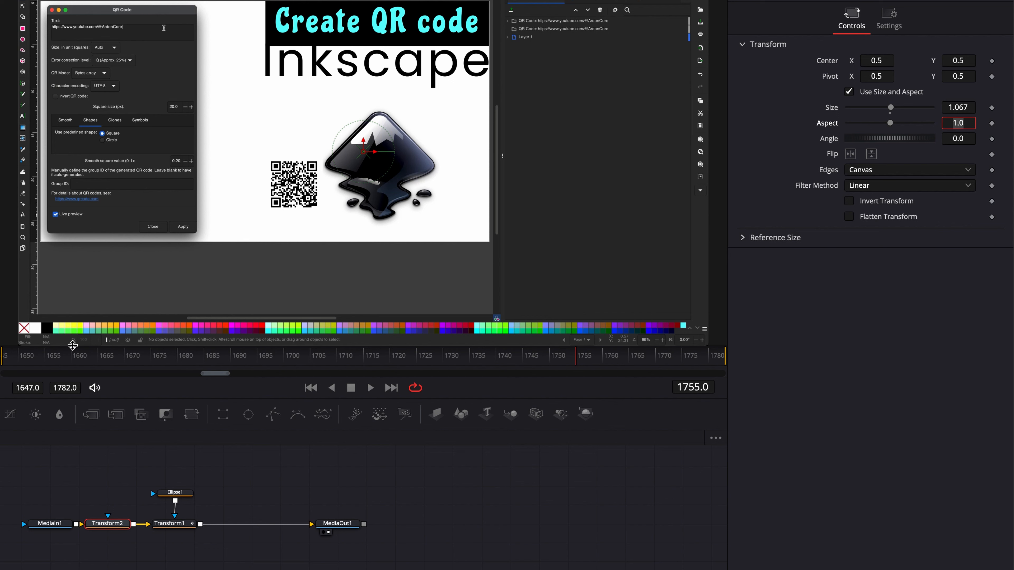
# Delete the extra Transform node between MediaIn1 and the masked Transform
pyautogui.click(106, 527)
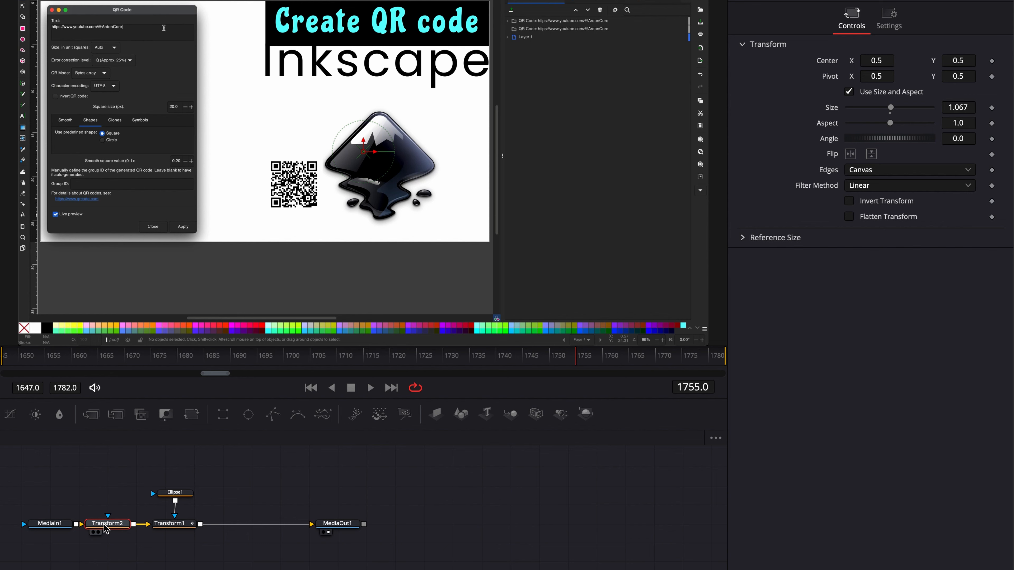
pyautogui.press('Delete')
pyautogui.click(185, 551)
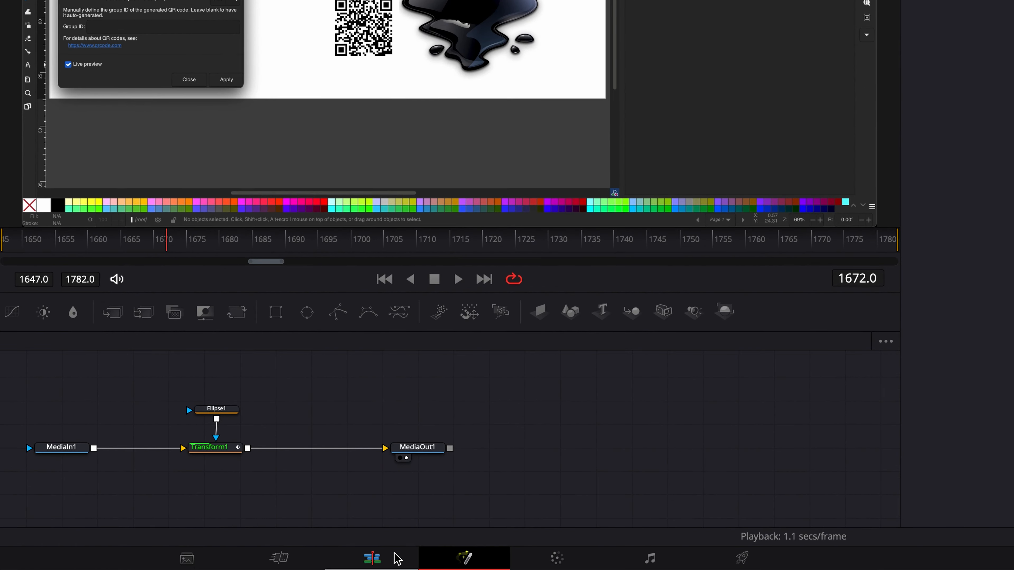
# Switch to the Edit page and enter a zoom value for the Screen Recording.mov clip
pyautogui.click(397, 559)
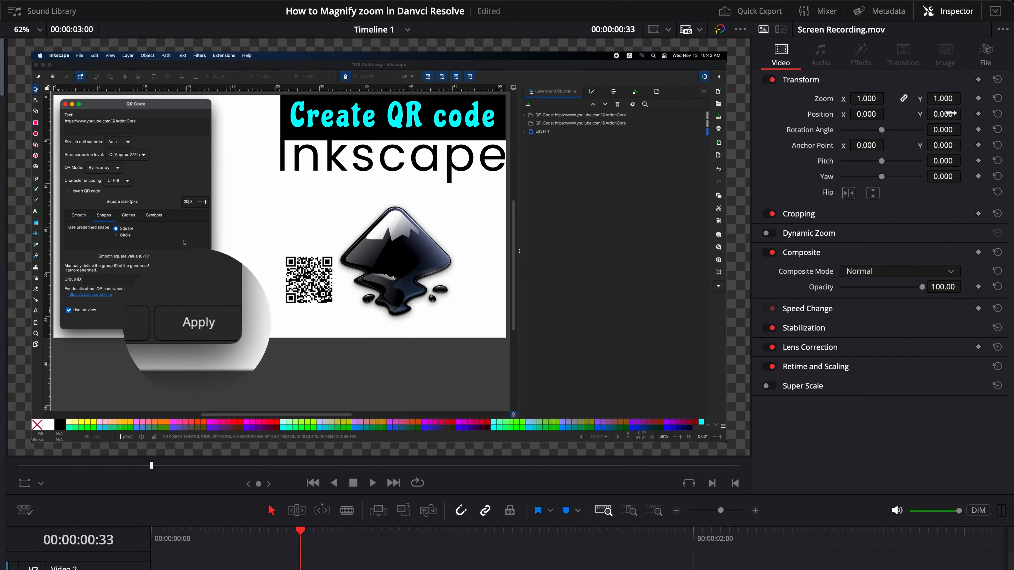
pyautogui.click(949, 99)
pyautogui.write('1.0')
pyautogui.write('0')
pyautogui.press('Return')
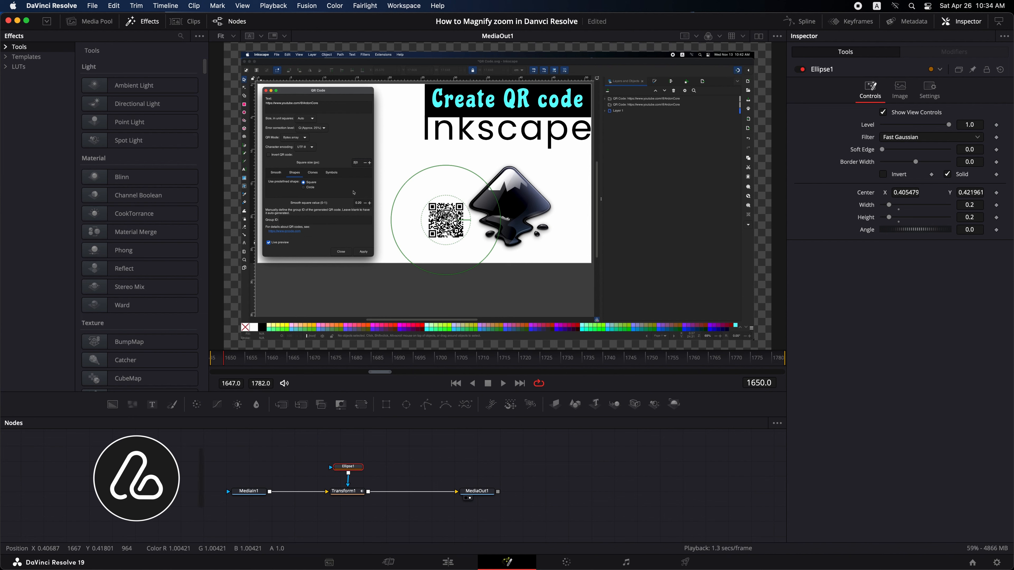
# Move the ellipse mask from the QR code onto the dialog's Apply button, at about X 0.254, Y 0.319
pyautogui.moveTo(364, 253); pyautogui.dragTo(364, 257)
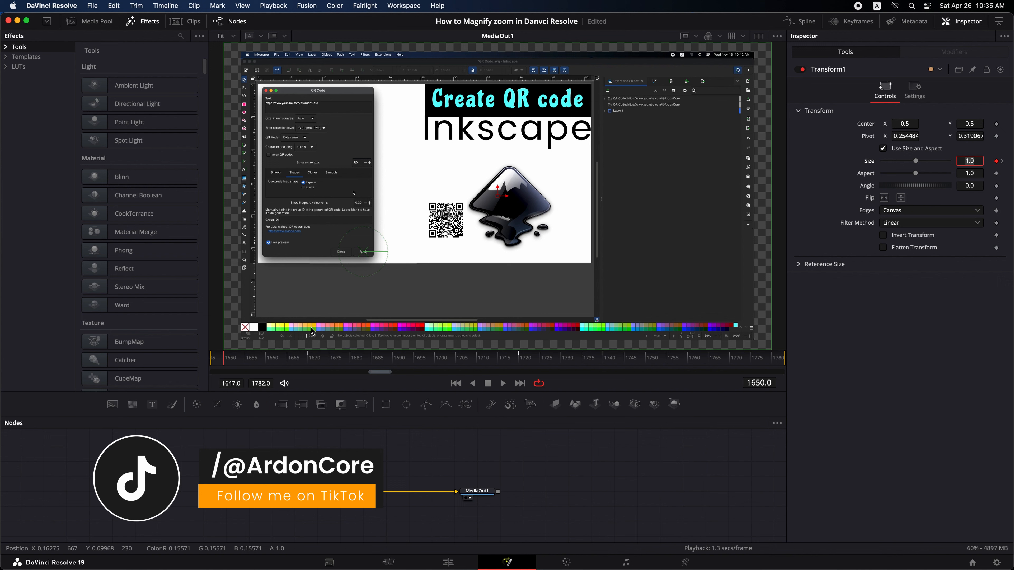
# Raise the Transform1 size to 3.1 on frame 1670 and play back the magnified zoom on the Apply button
pyautogui.click(308, 357)
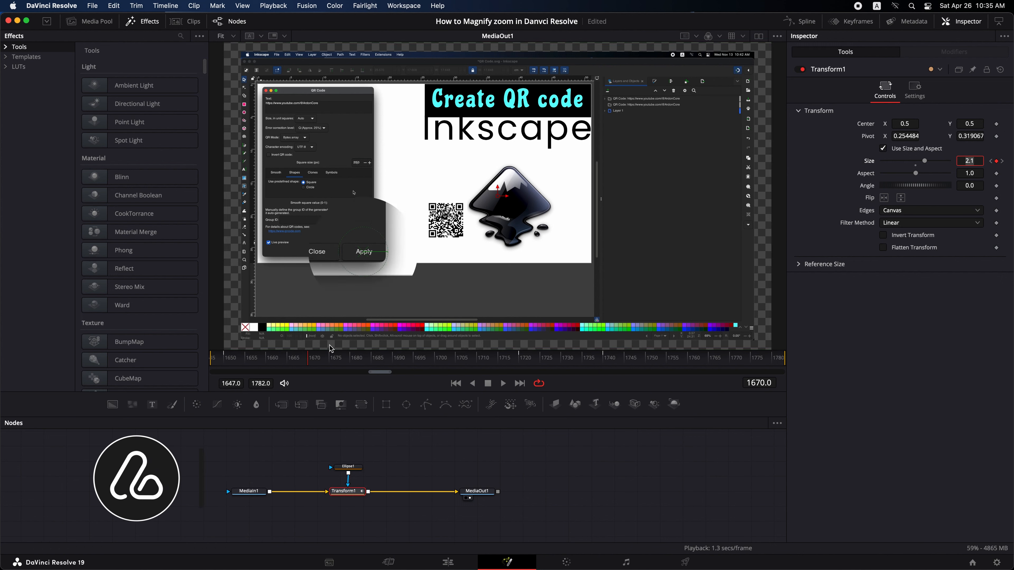
pyautogui.press('Up')
pyautogui.press('Up')
pyautogui.press('Up')
pyautogui.press('Up')
pyautogui.press('Up')
pyautogui.press('Up')
pyautogui.press('Up')
pyautogui.press('Up')
pyautogui.press('Up')
pyautogui.press('space')
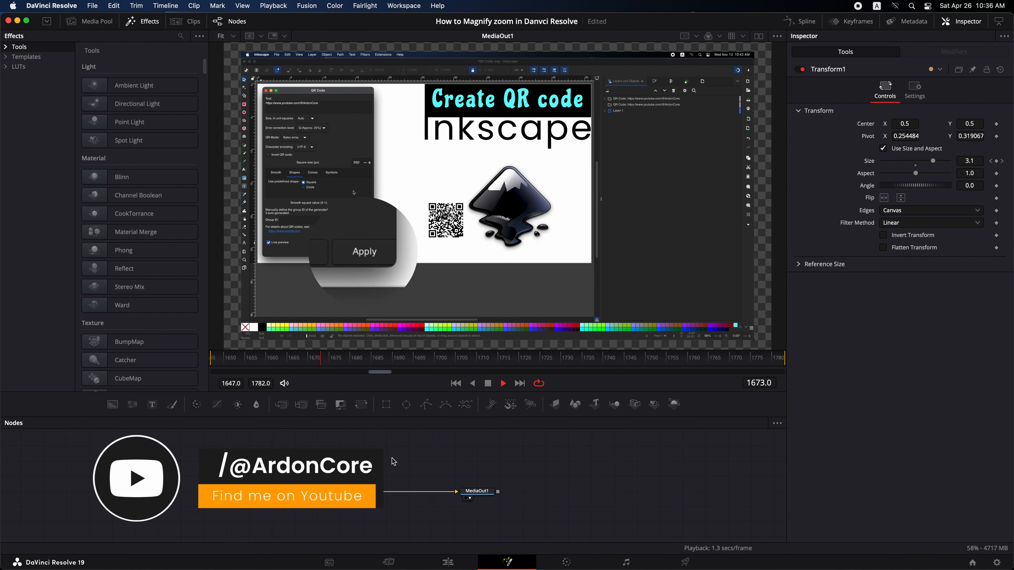